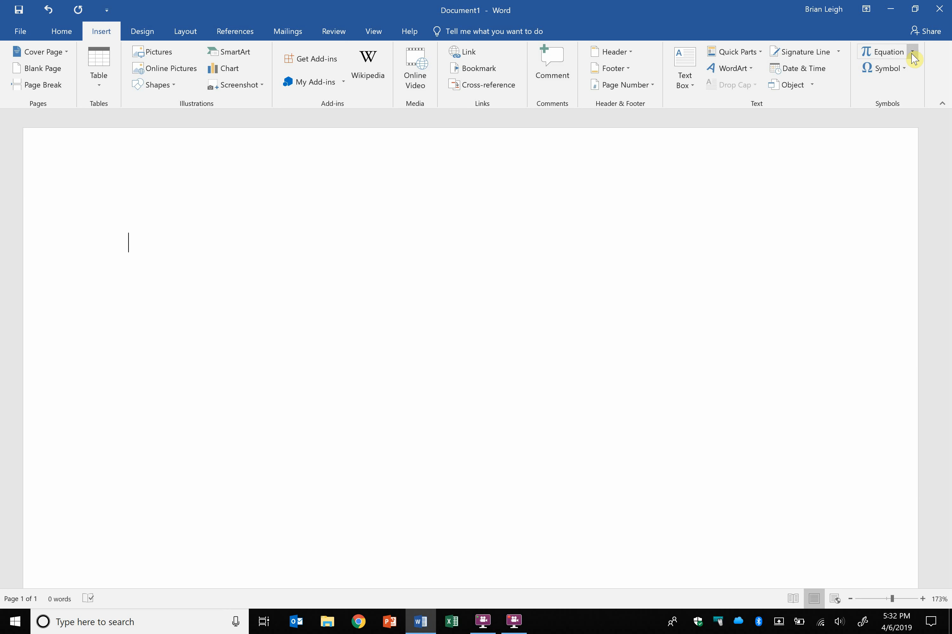
- Insert the built-in Area of Circle equation and delete everything after its equals sign
left_click(907, 52)
left_click(911, 57)
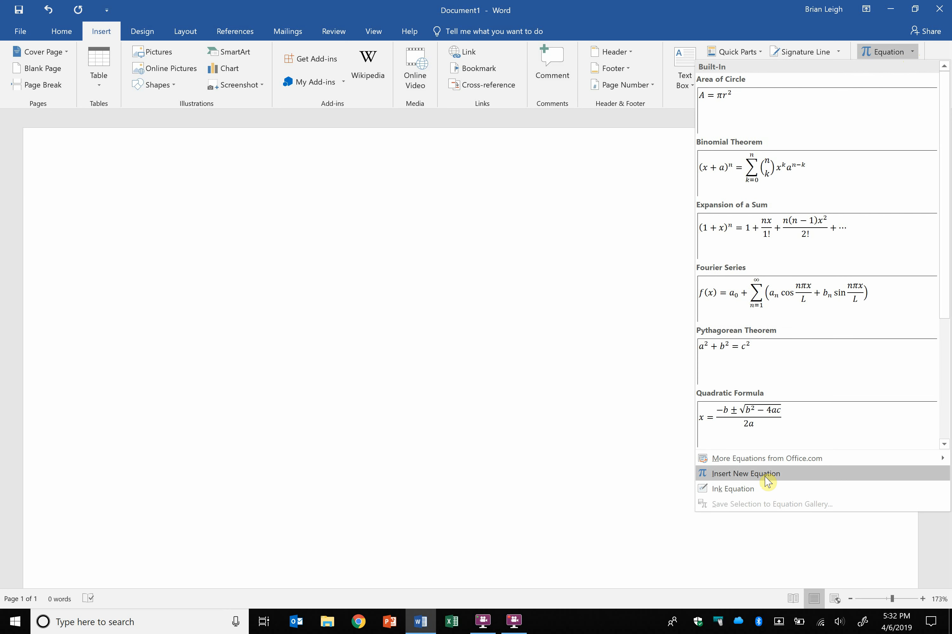
left_click(774, 114)
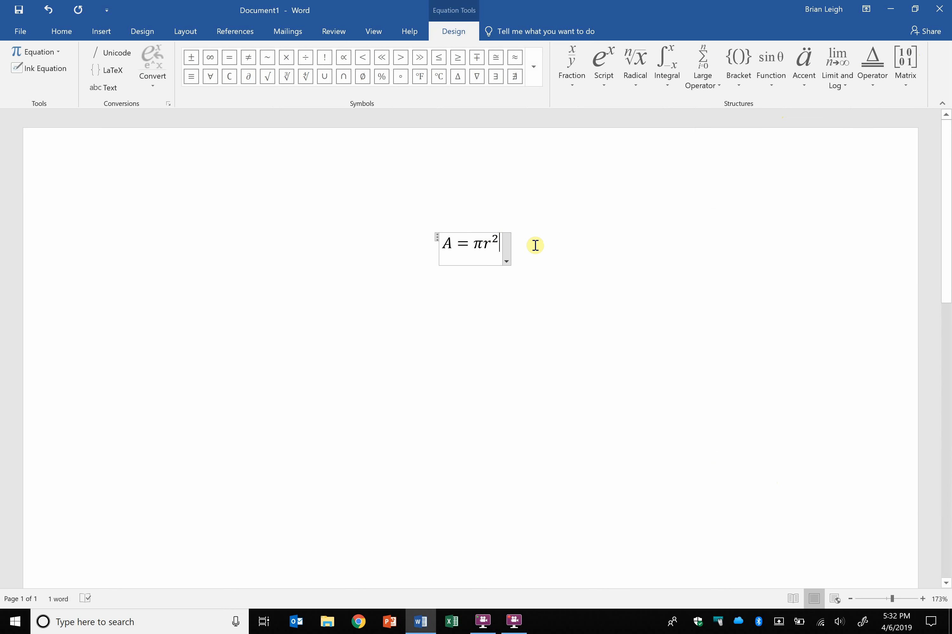
key("BackSpace")
key("BackSpace")
key("BackSpace")
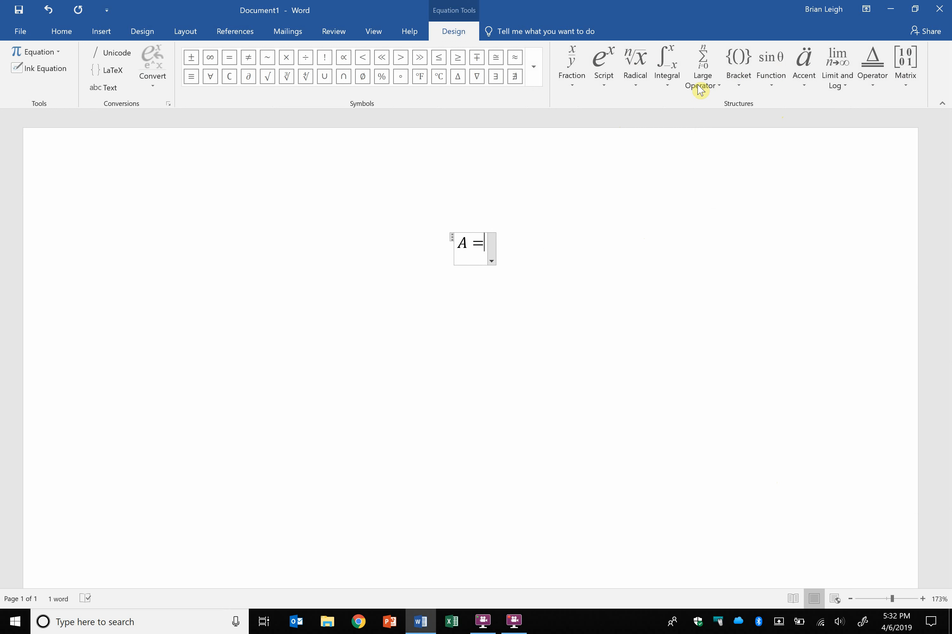
left_click(534, 67)
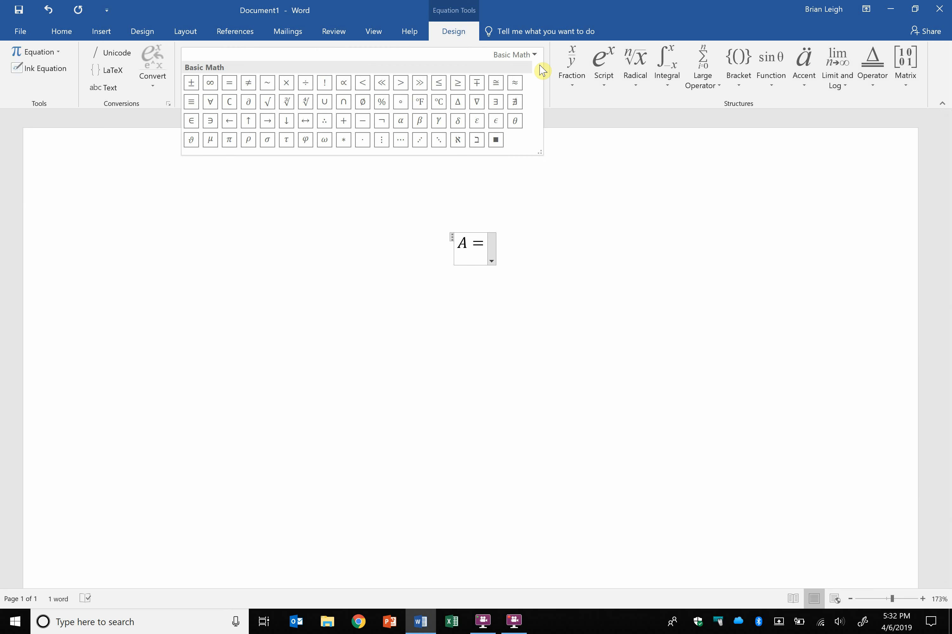
left_click(537, 57)
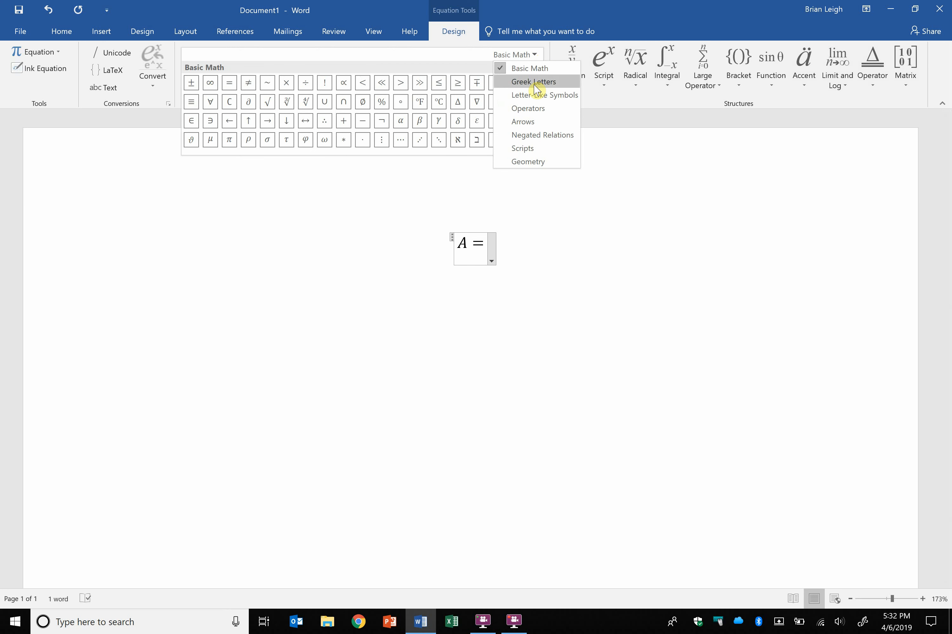
left_click(646, 210)
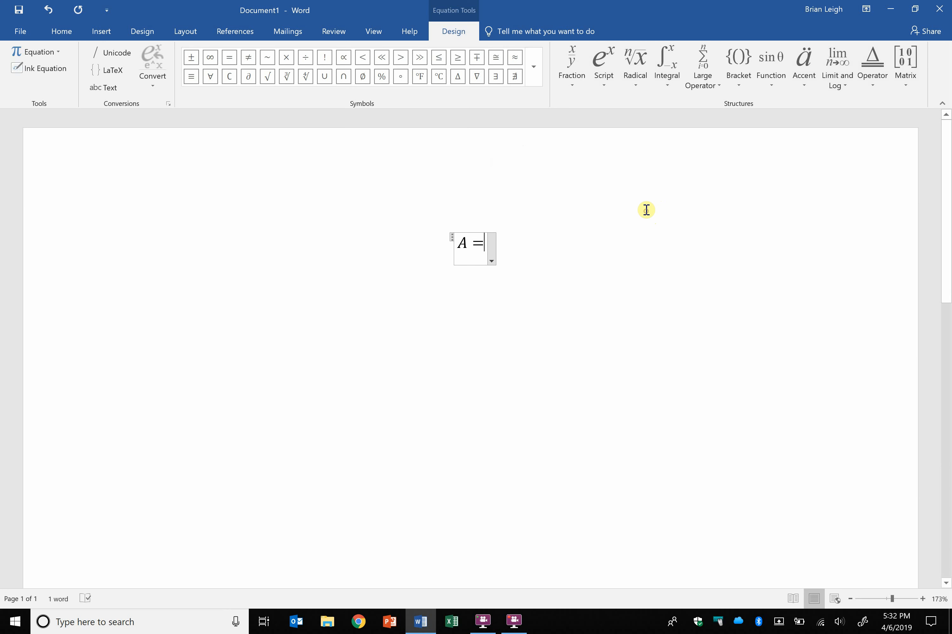
- Replace the A before the equals sign with s
left_click(466, 247)
key("BackSpace")
type("s")
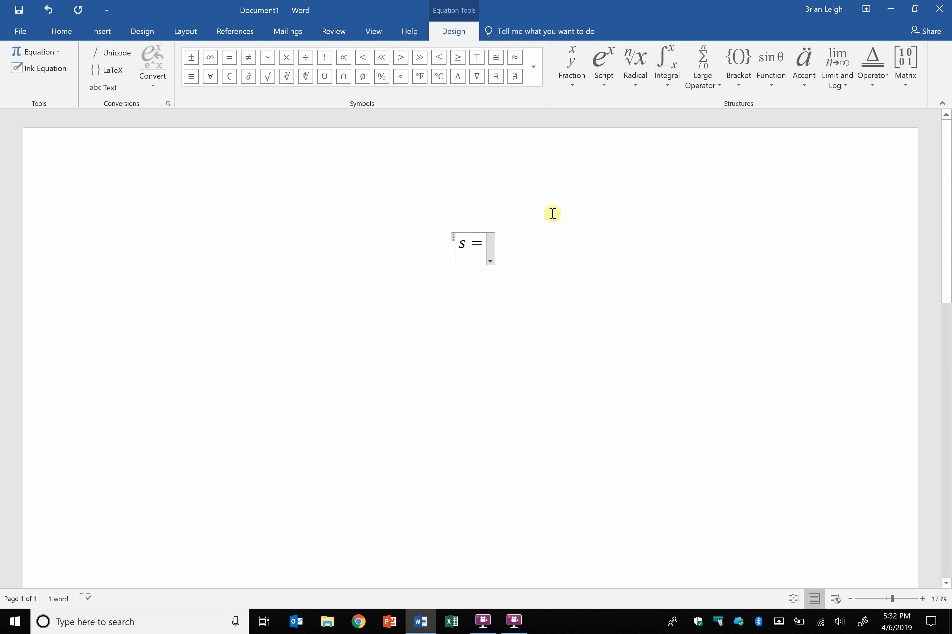
- Insert a square root after the equals sign and place a stacked fraction inside it
left_click(638, 91)
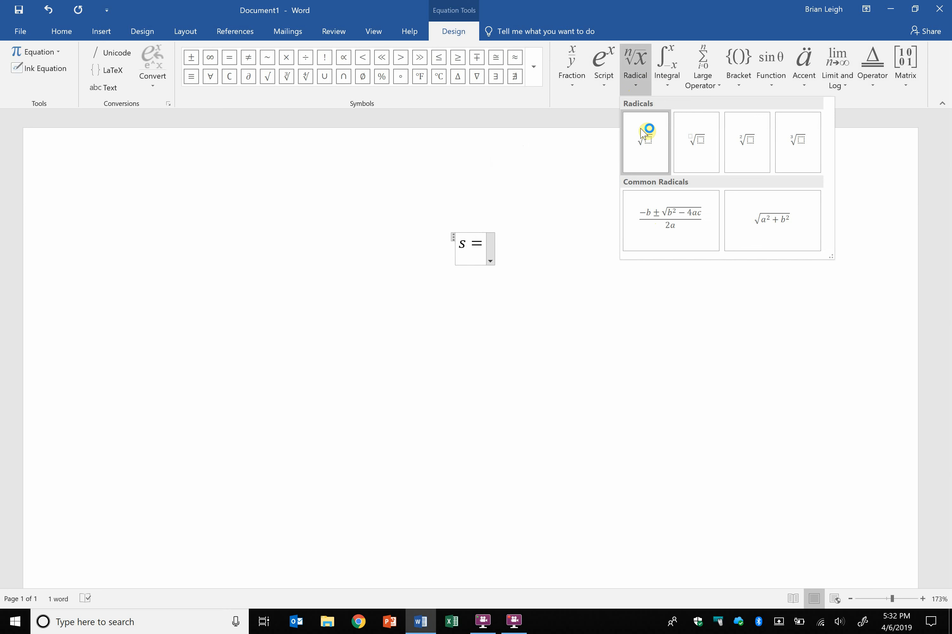
left_click(643, 131)
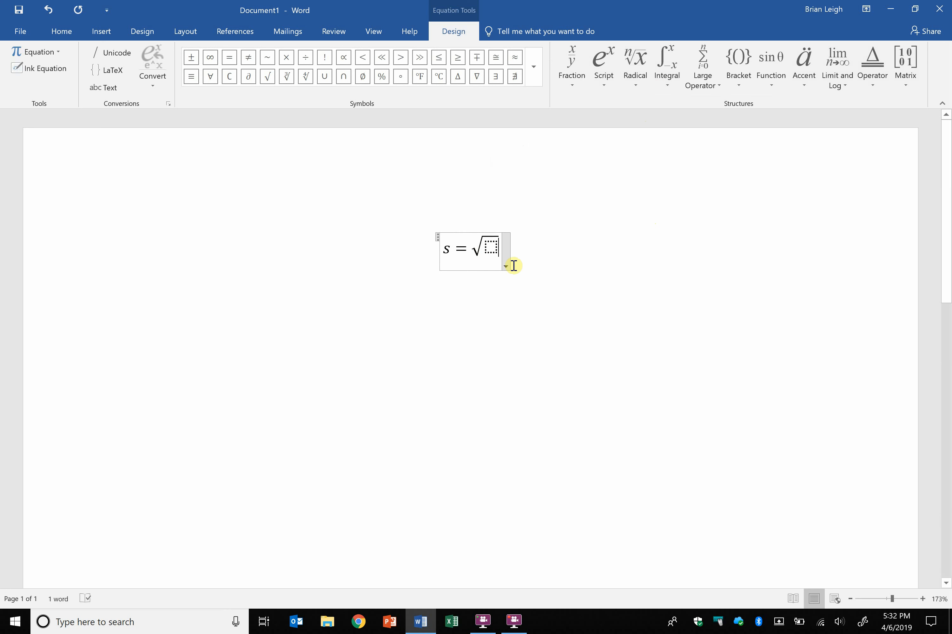
left_click(490, 248)
left_click(573, 80)
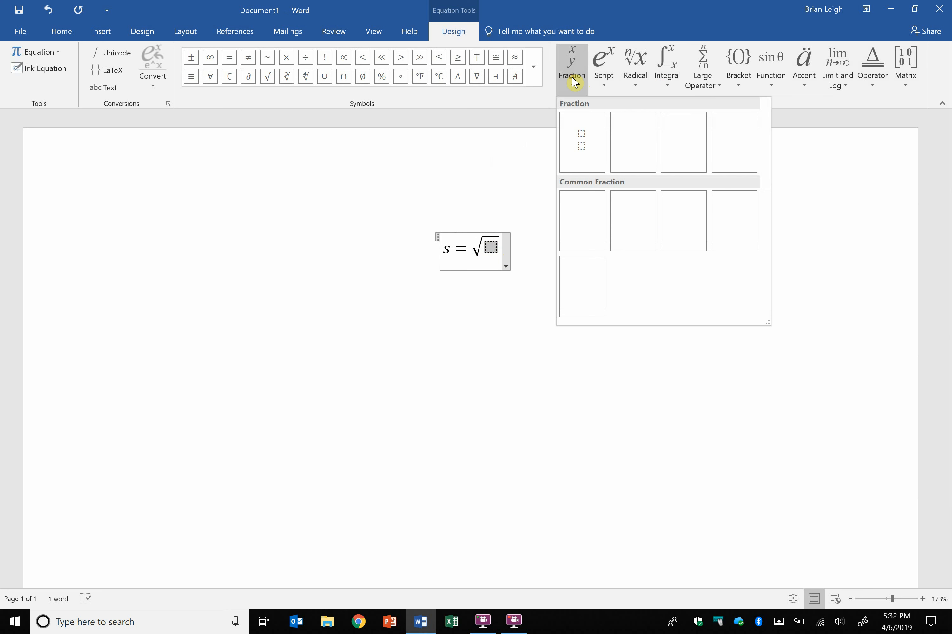
left_click(578, 140)
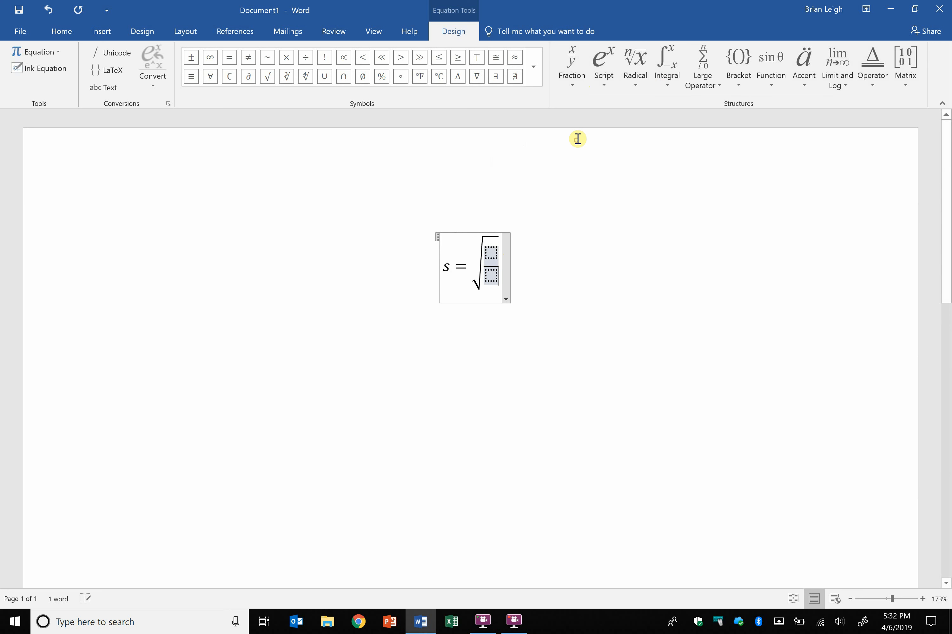
- Insert a summation with upper and lower limits in the fraction's numerator
left_click(491, 253)
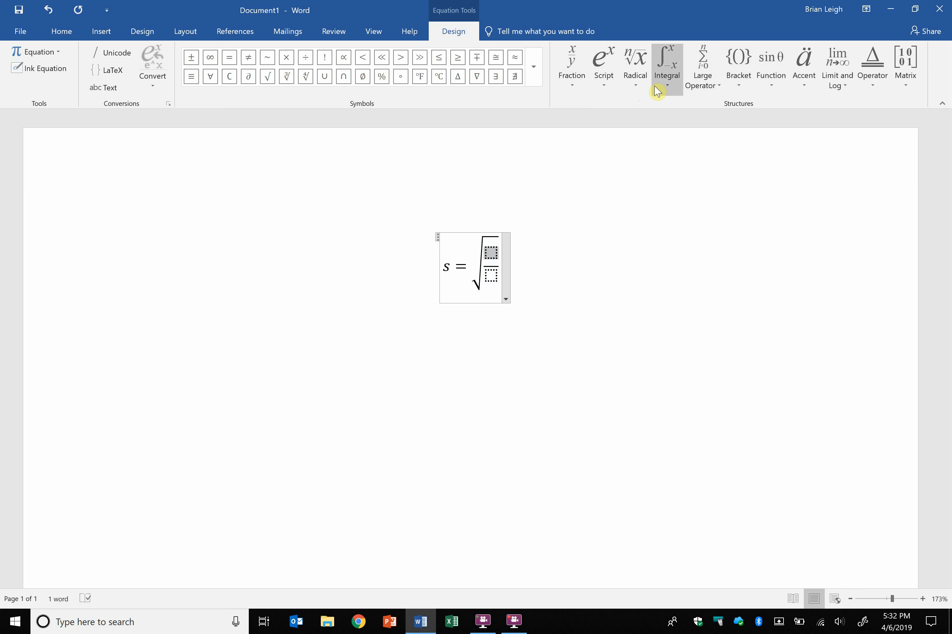
left_click(709, 82)
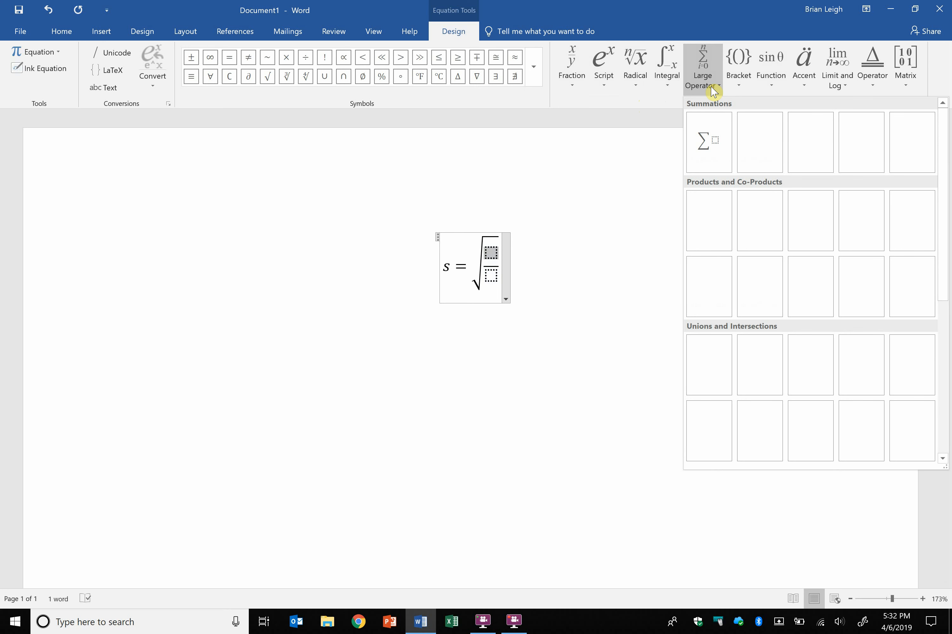
left_click(766, 148)
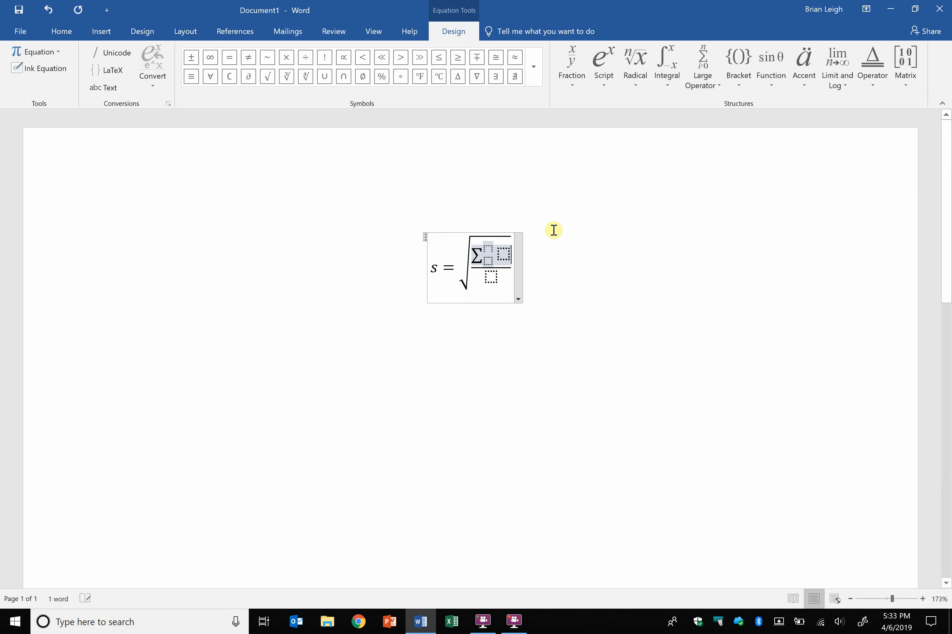
- Insert a superscript structure as the summation's term and put parentheses in its base
left_click(505, 253)
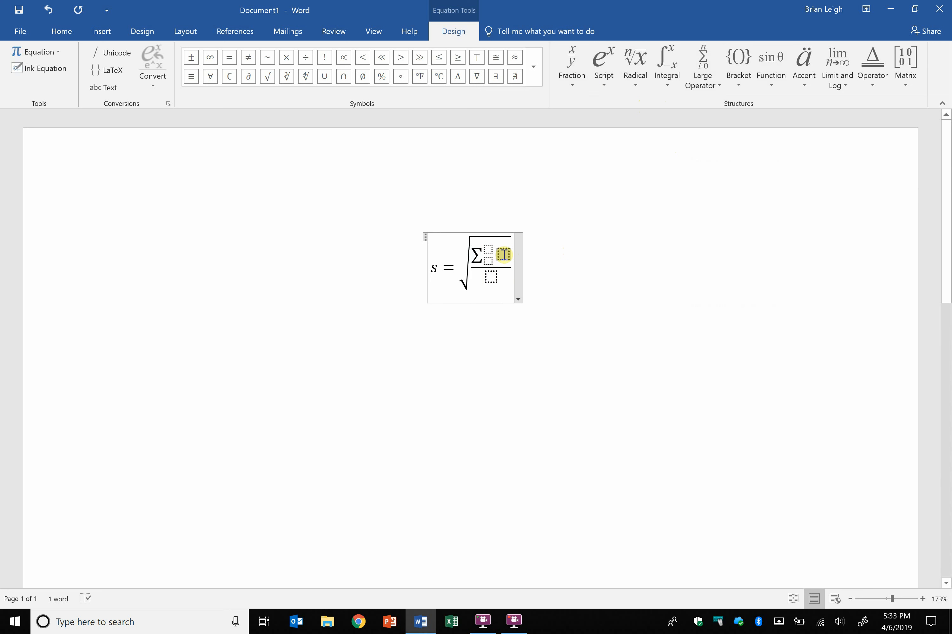
left_click(599, 89)
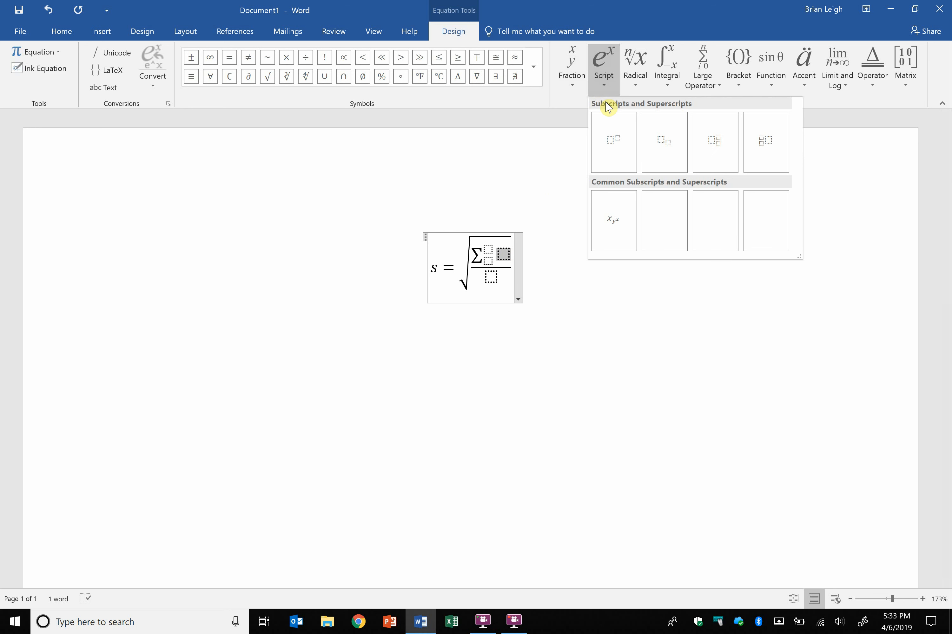
left_click(614, 141)
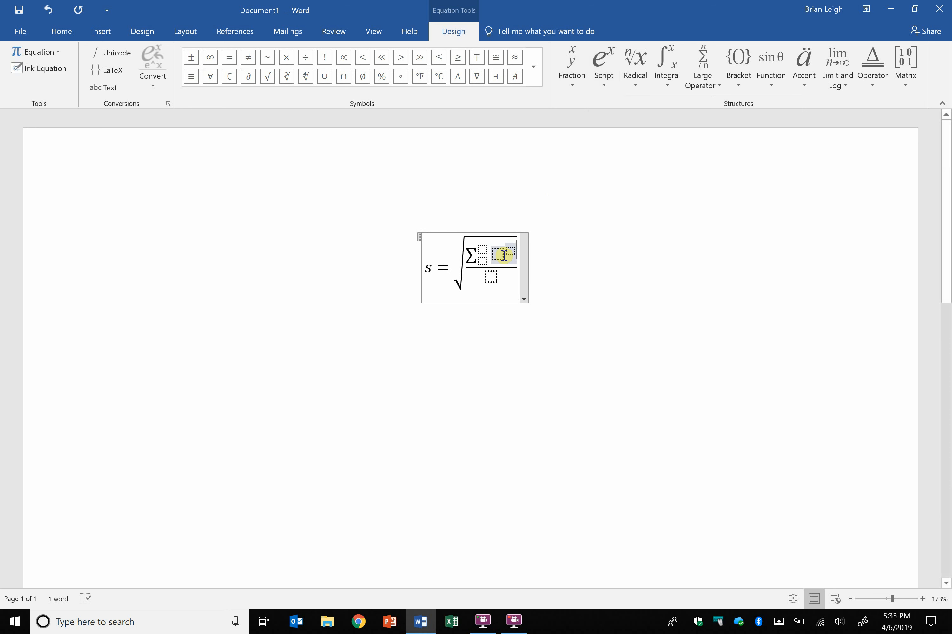
left_click(739, 82)
left_click(748, 138)
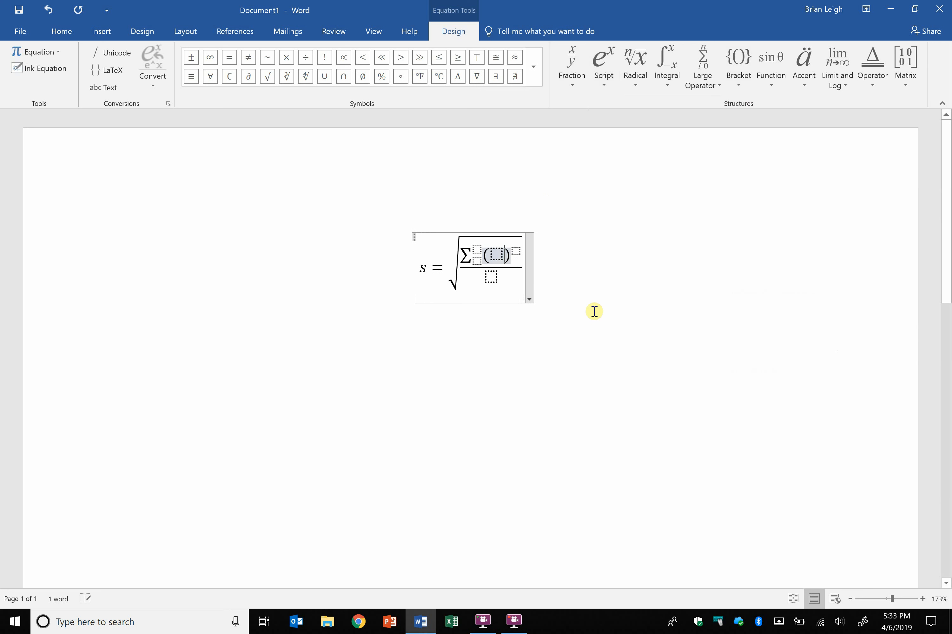
- Build a subscript structure, a minus sign and a bar-accented placeholder inside the parentheses
left_click(496, 256)
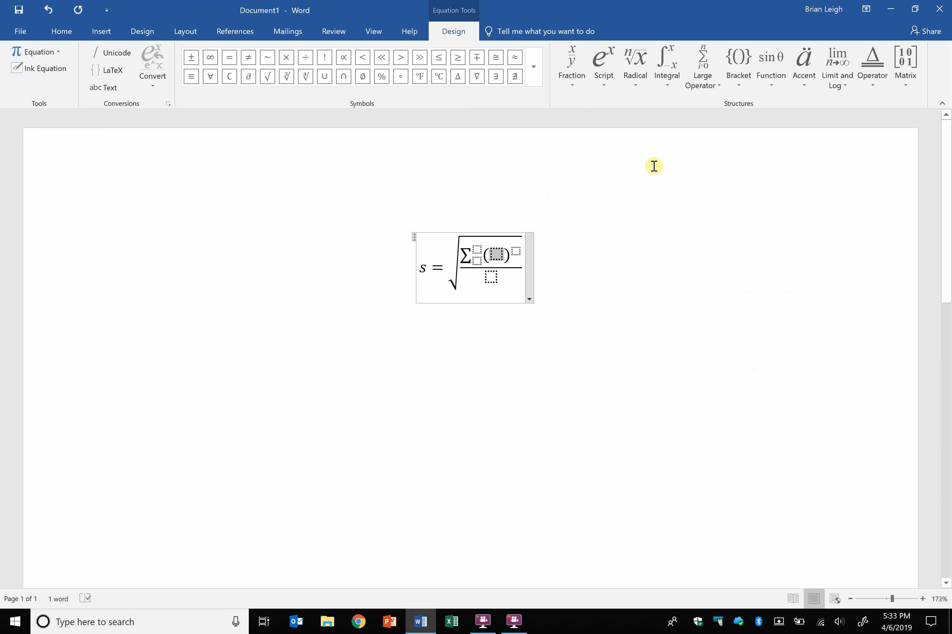
left_click(605, 81)
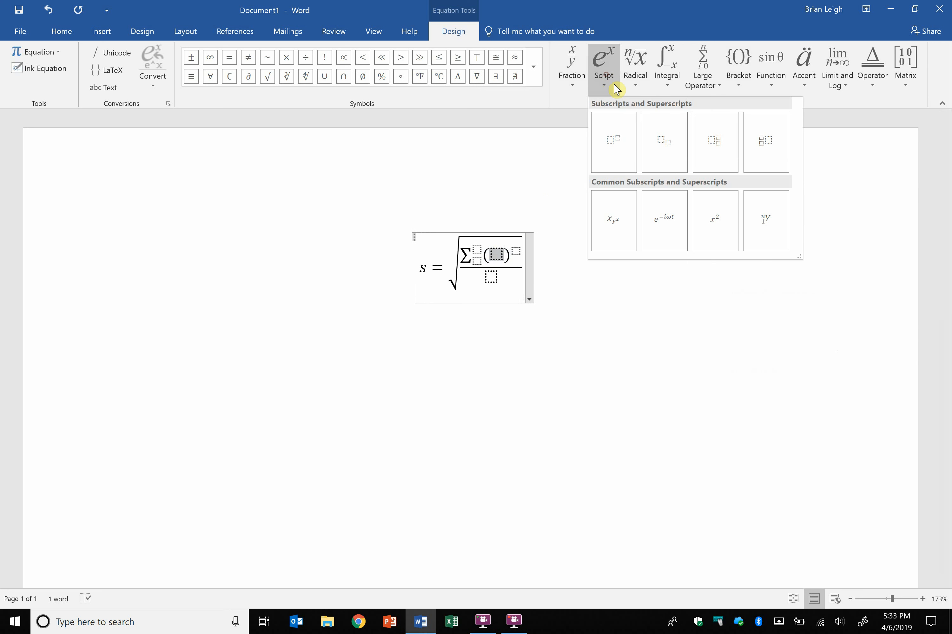
left_click(665, 158)
type("-")
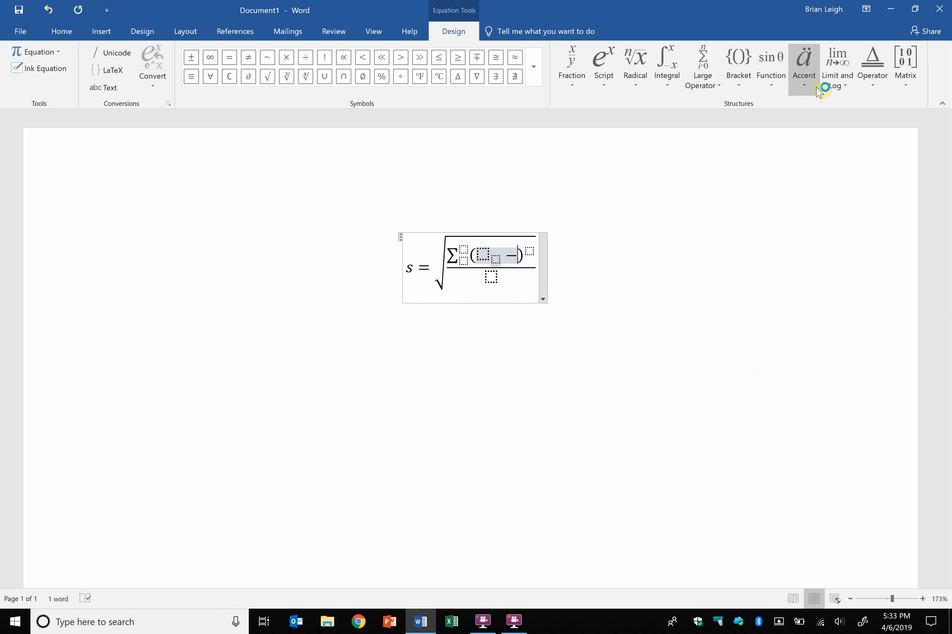
left_click(805, 88)
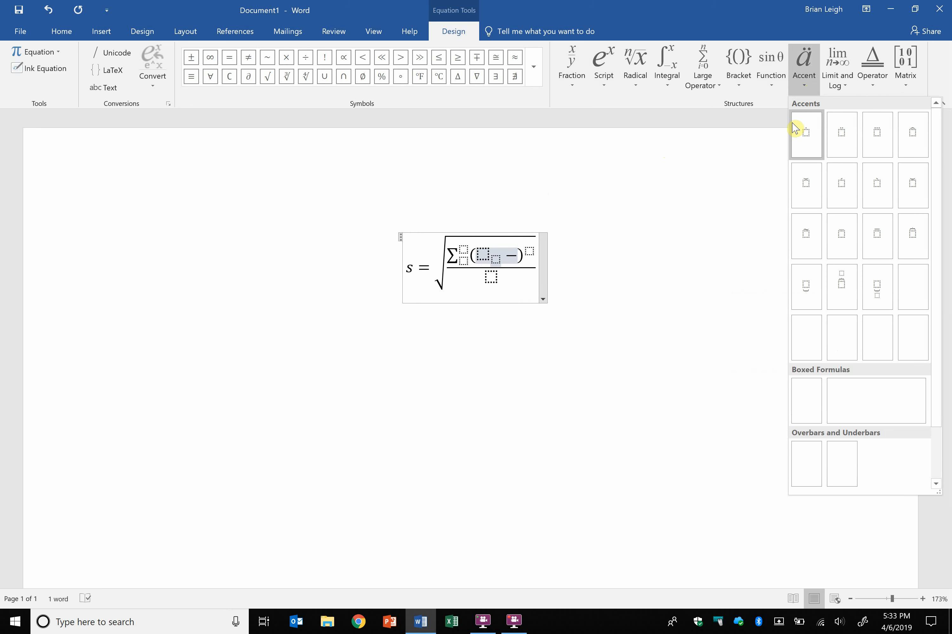
left_click(851, 237)
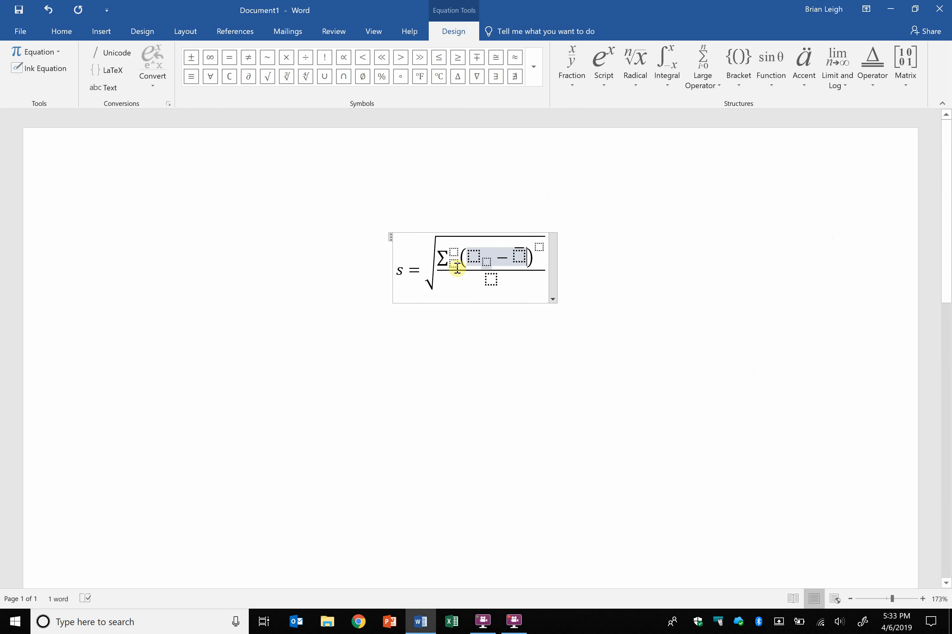
- Fill in the parentheses with x subscript i minus x̄, and set the exponent to 2
left_click(474, 257)
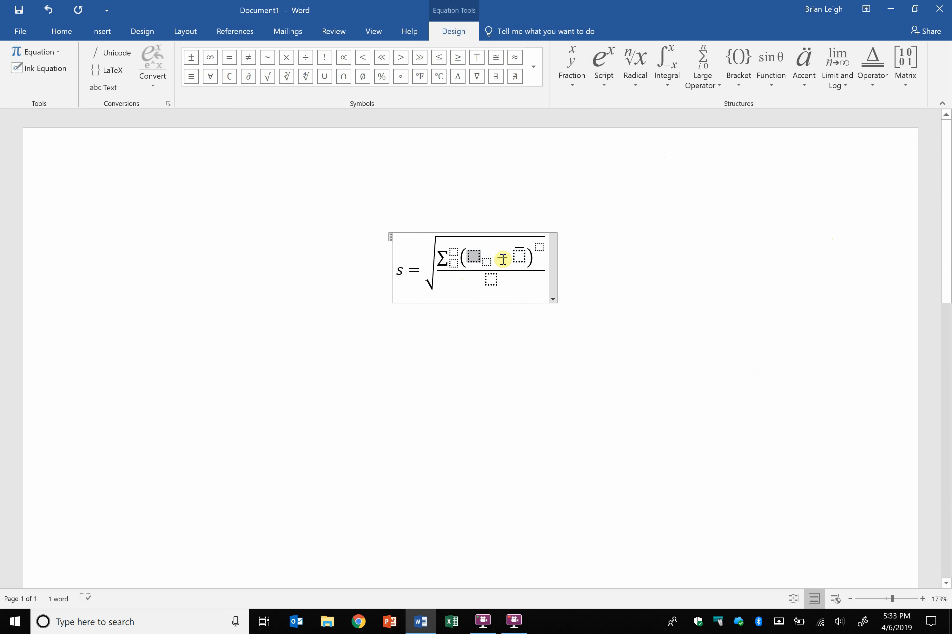
type("x −")
left_click(484, 260)
type("i − ")
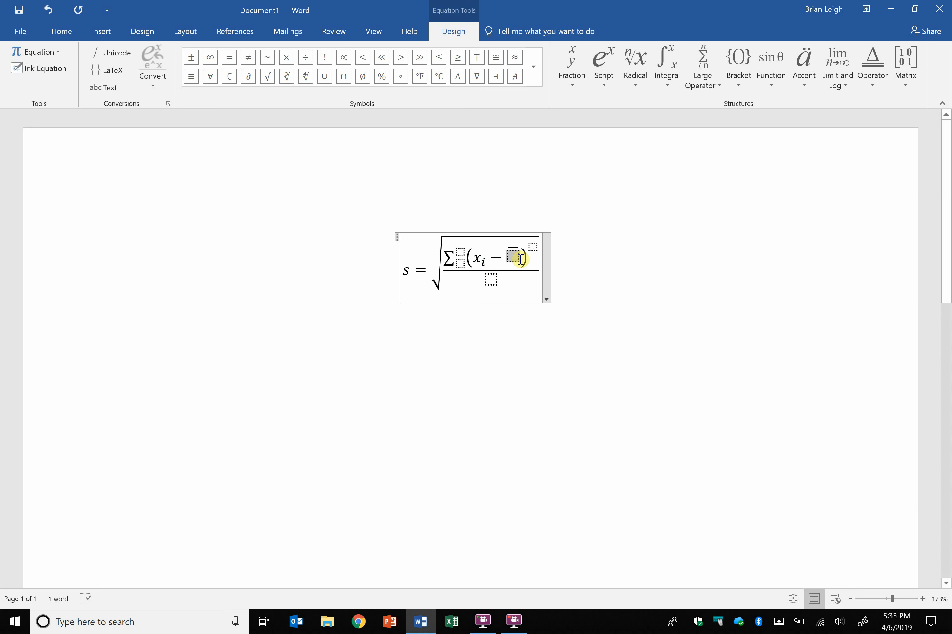
type("x̄")
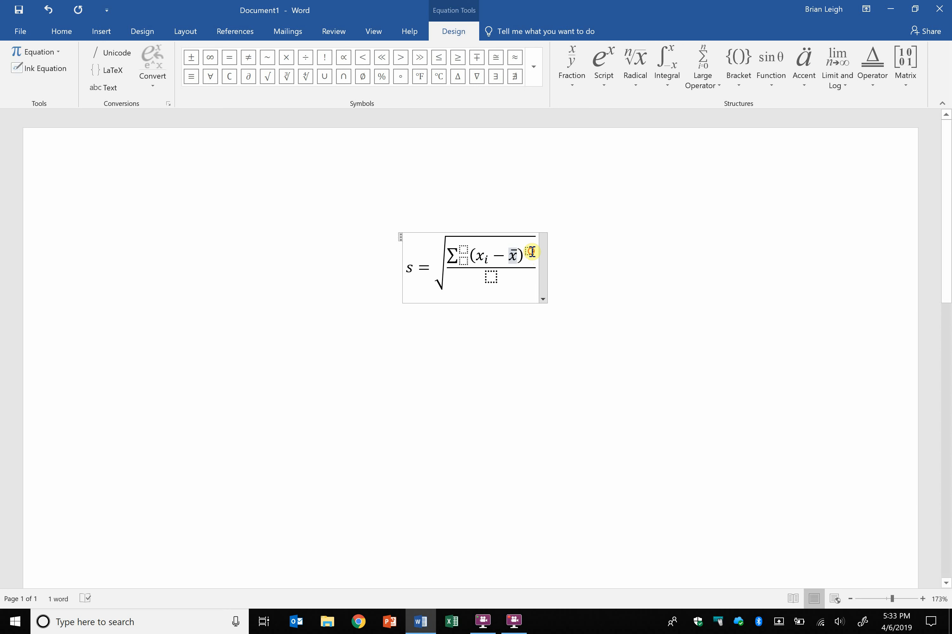
left_click(531, 251)
type("2")
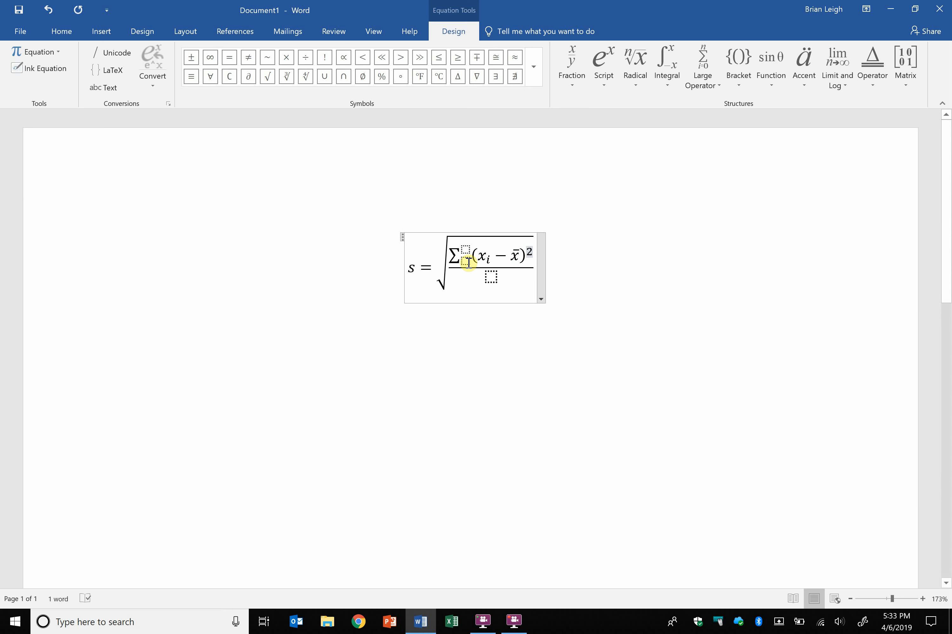
- Set the summation's lower limit to 1 and its upper limit to n
left_click(467, 262)
type("1")
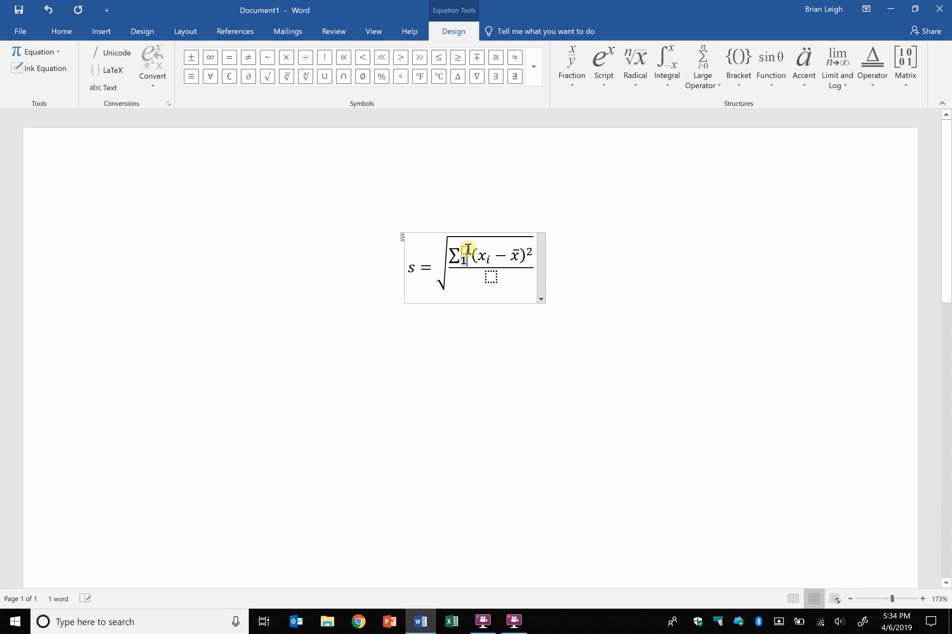
left_click(465, 249)
type("n")
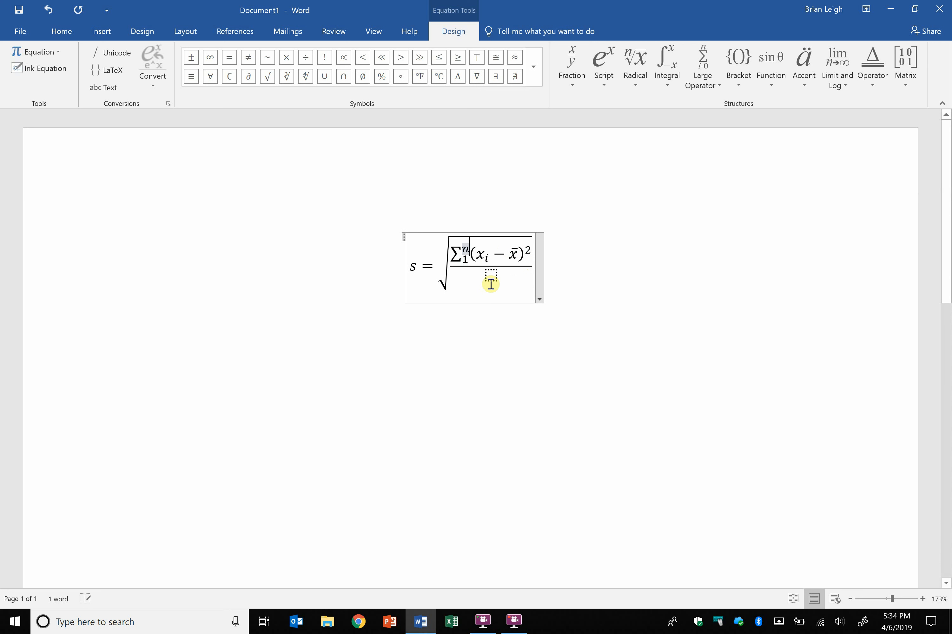
- Enter n-1 as the fraction's denominator and leave the equation
left_click(492, 275)
type("n")
type("-1")
left_click(600, 339)
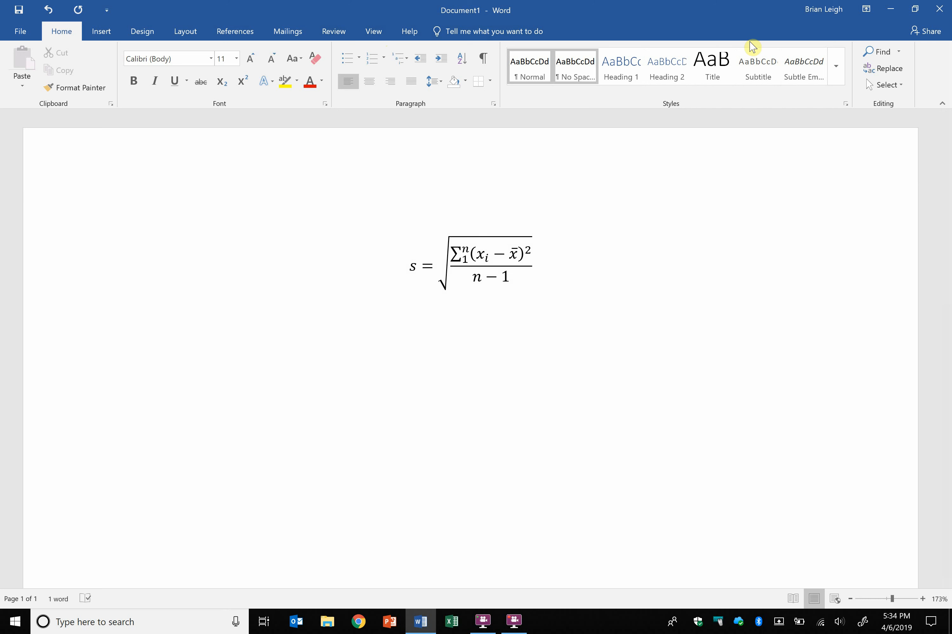
left_click(483, 254)
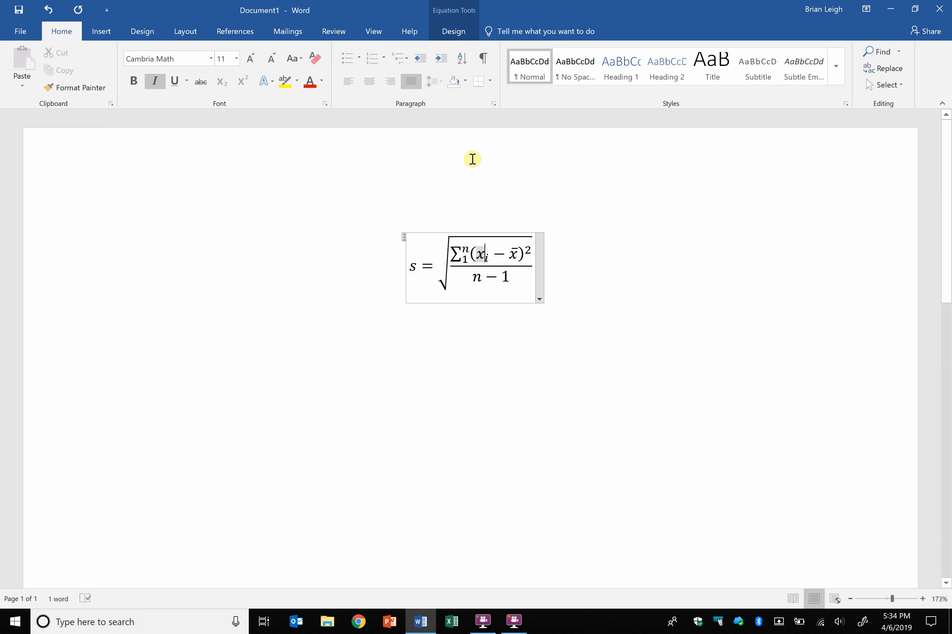
left_click(456, 32)
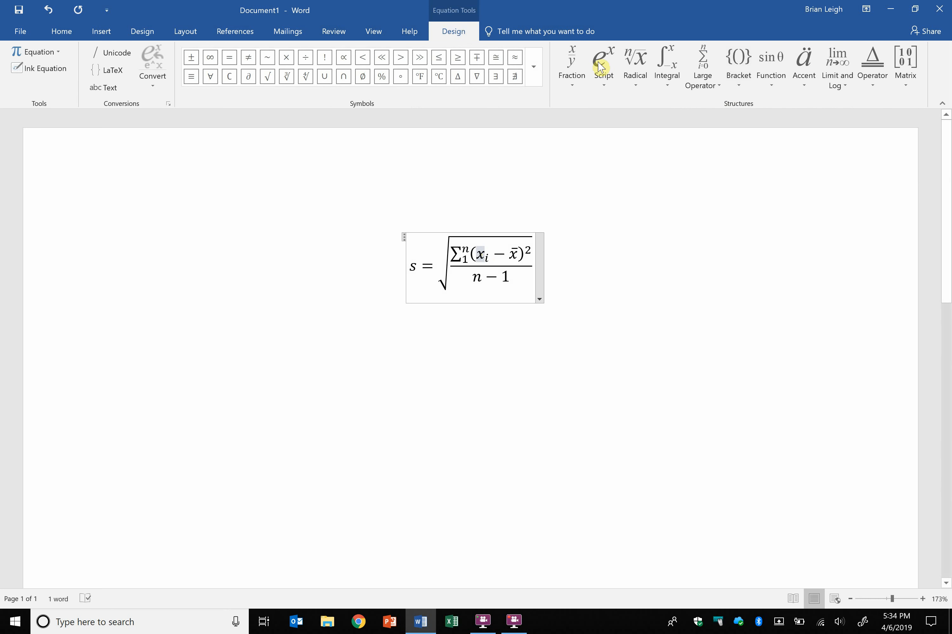
left_click(583, 271)
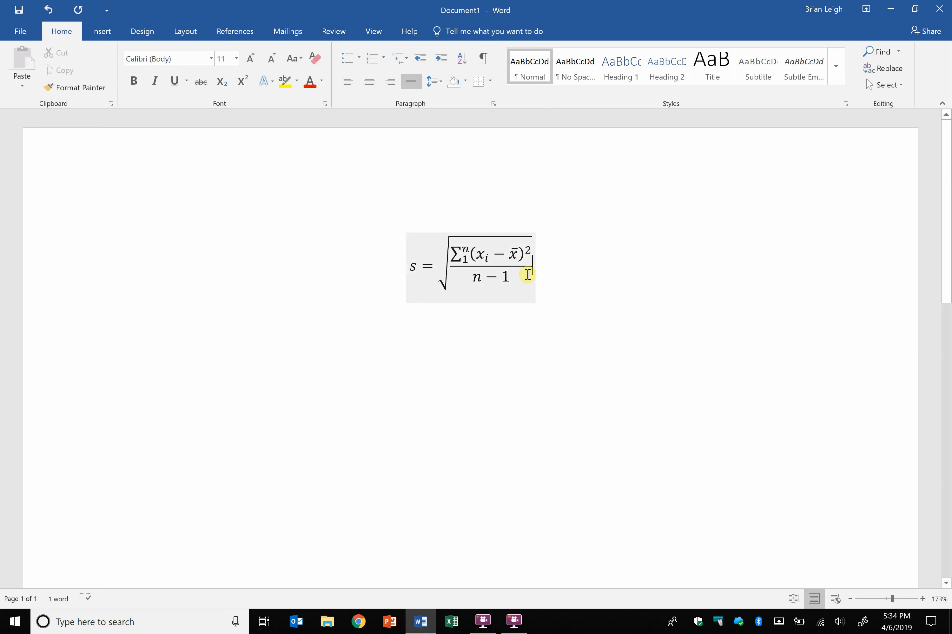
left_click(172, 256)
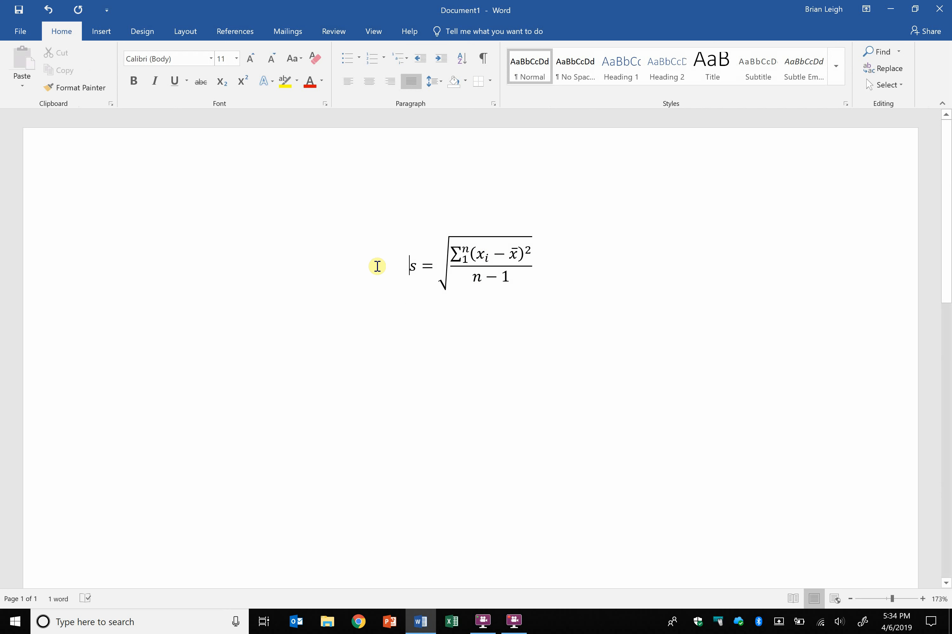
- Duplicate the standard deviation equation on the line below and copy the duplicate's entire square root term
left_click_drag(412, 270, 506, 272)
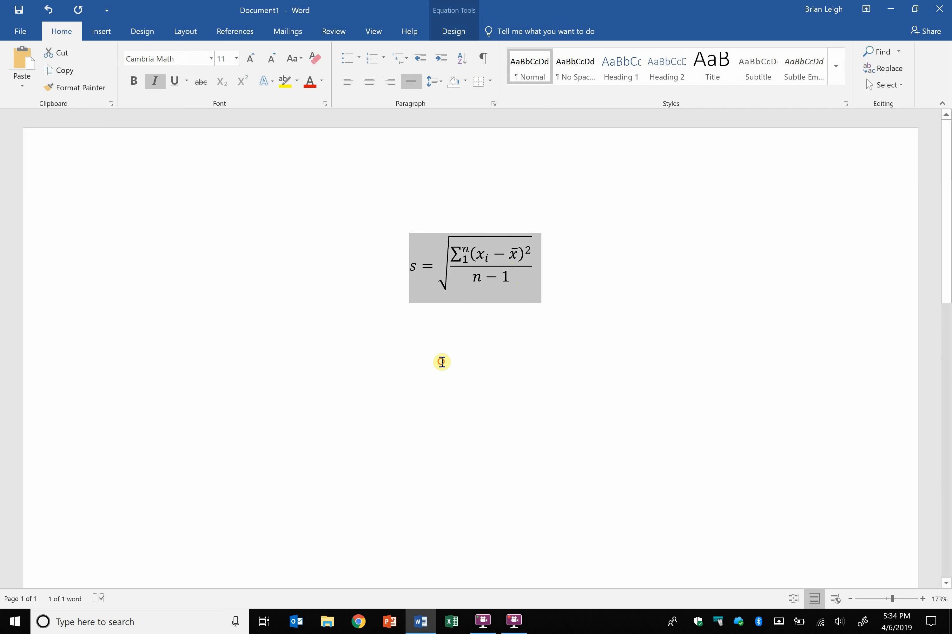
left_click(446, 378)
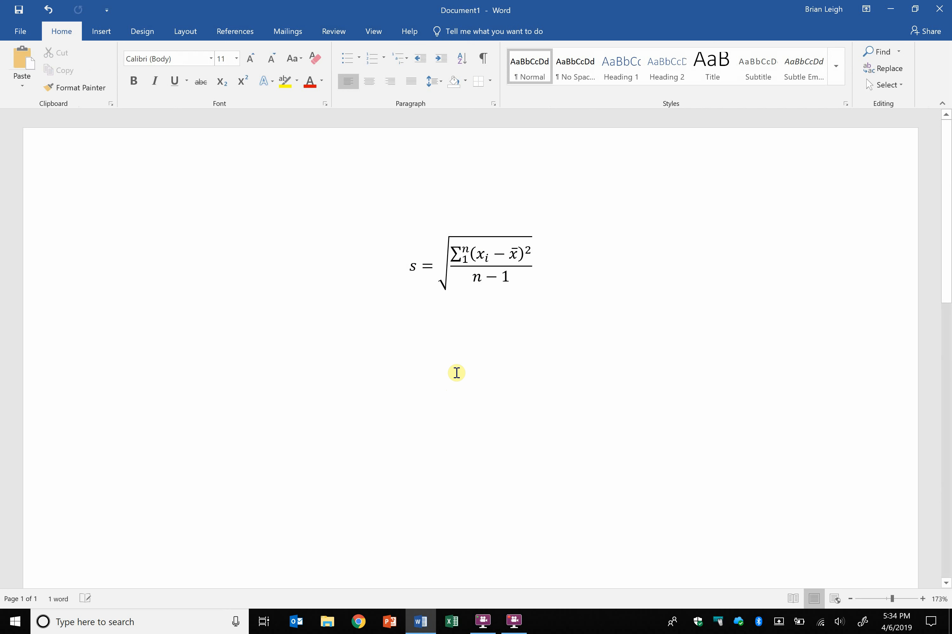
key("ctrl+v")
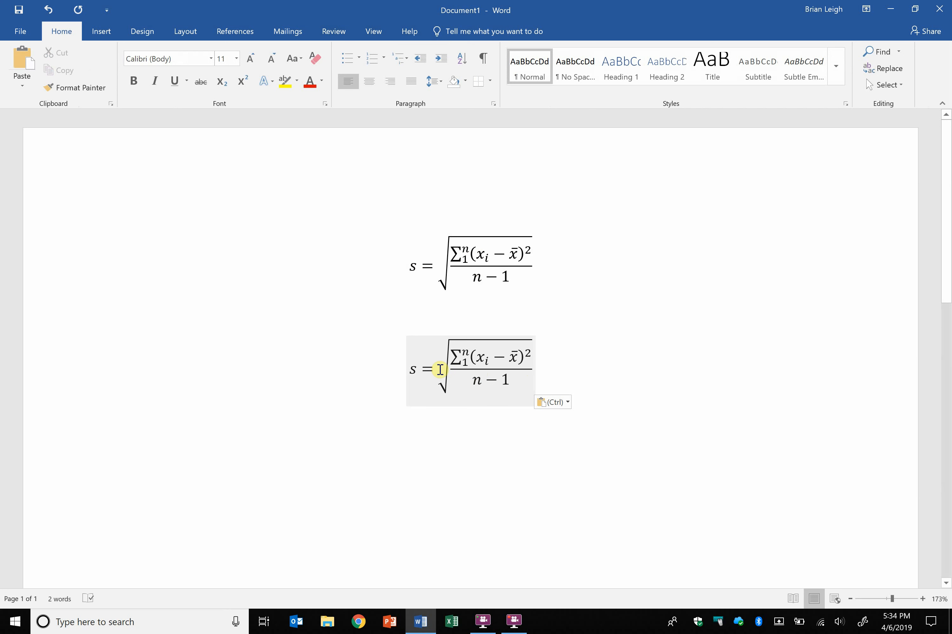
left_click_drag(444, 370, 514, 376)
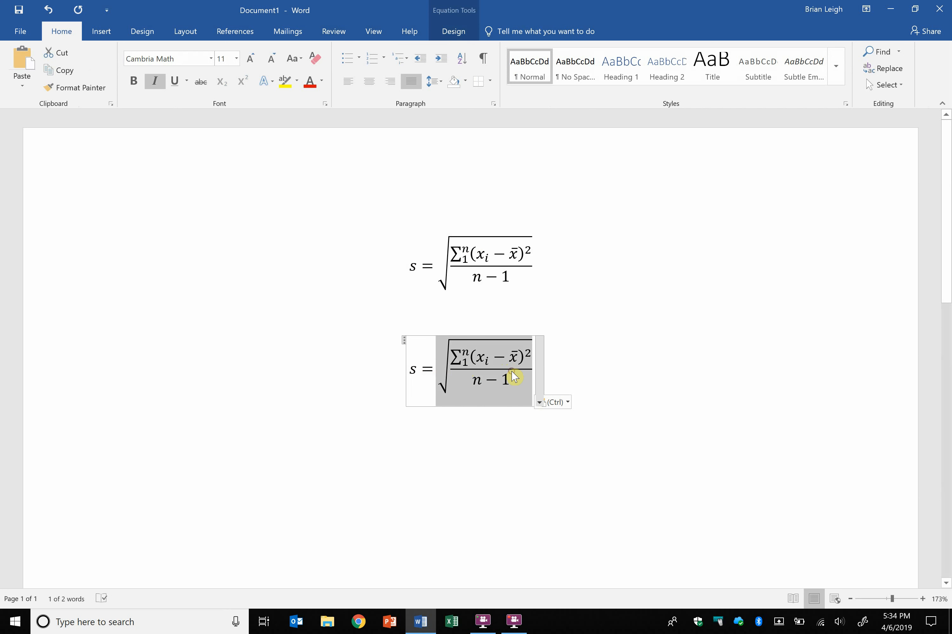
left_click(532, 370)
type("=")
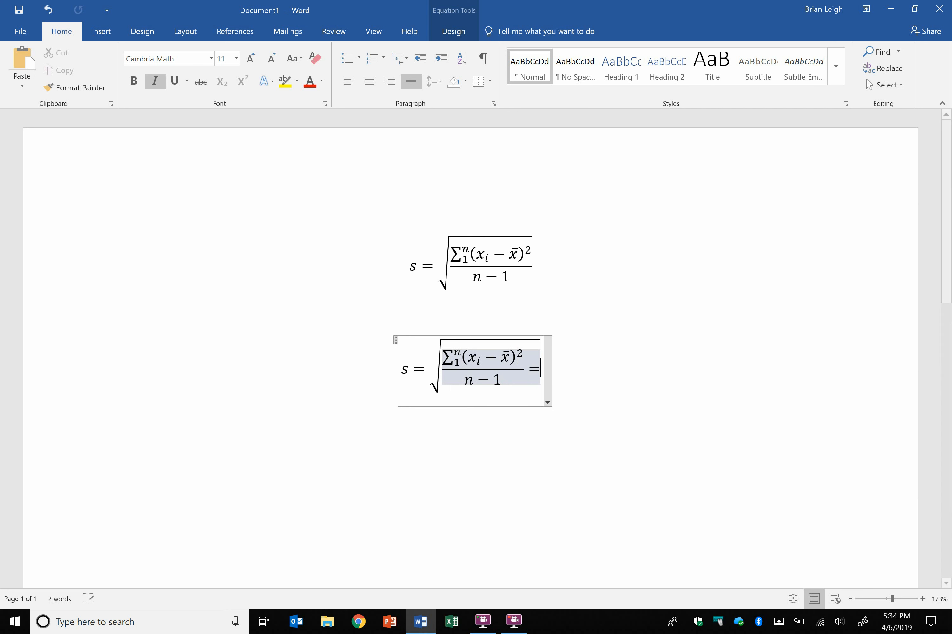
key("ctrl+v")
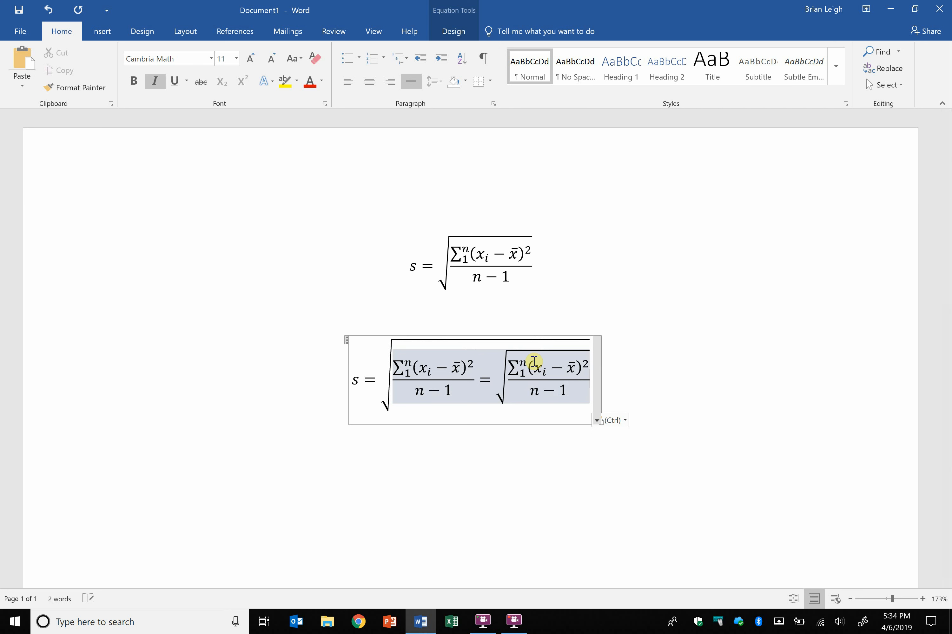
key("ctrl+z")
key("ctrl+z")
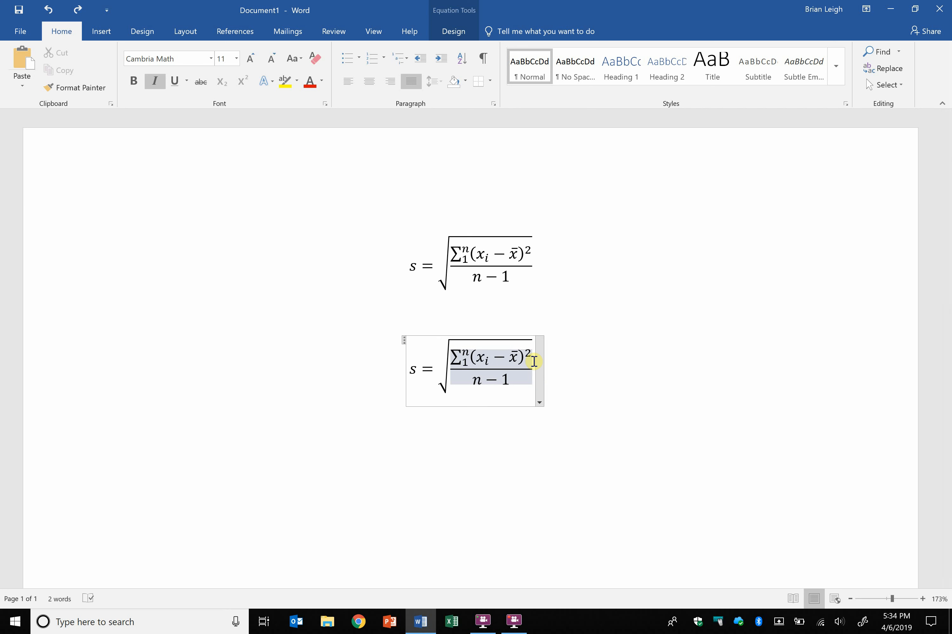
- Append an equals sign and a copy of the square root term after the lower equation's radical
left_click(534, 361)
type("=")
key("ctrl+v")
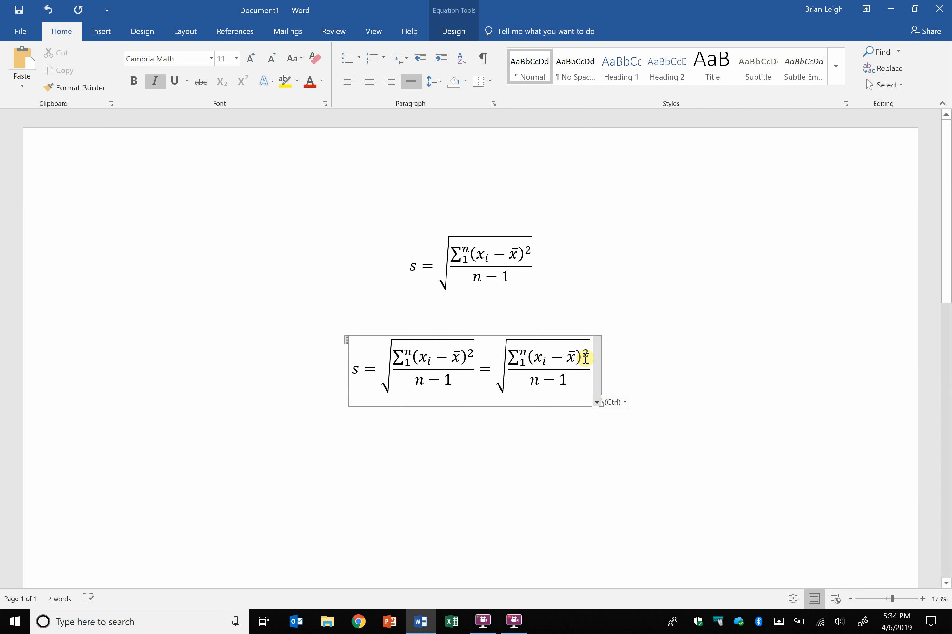
- Remove the summation from the second radical's numerator, keeping only the squared parentheses (xᵢ − x̄)²
left_click(524, 362)
left_click_drag(586, 356, 543, 357)
key("ctrl+c")
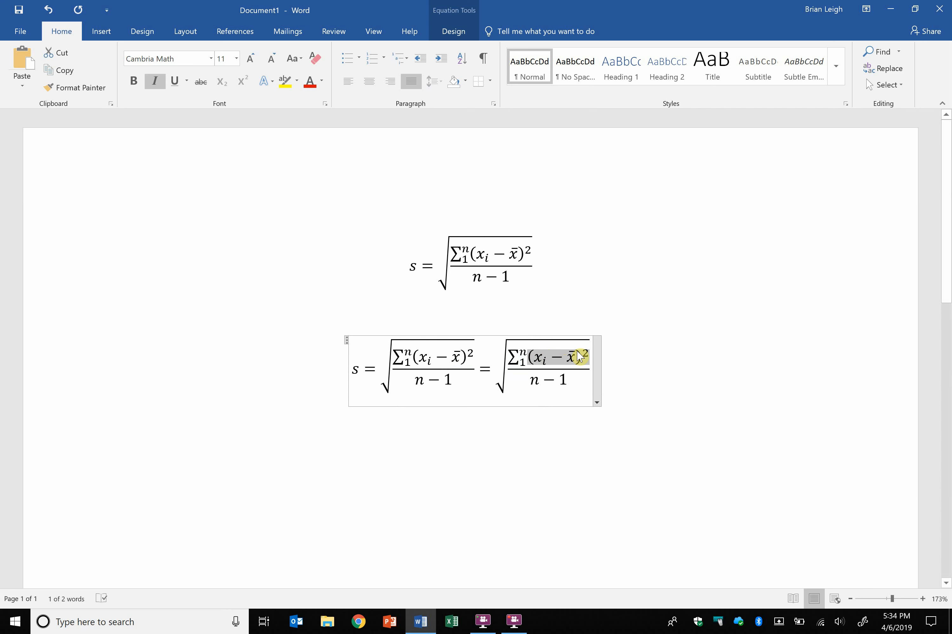
key("Delete")
key("ctrl+v")
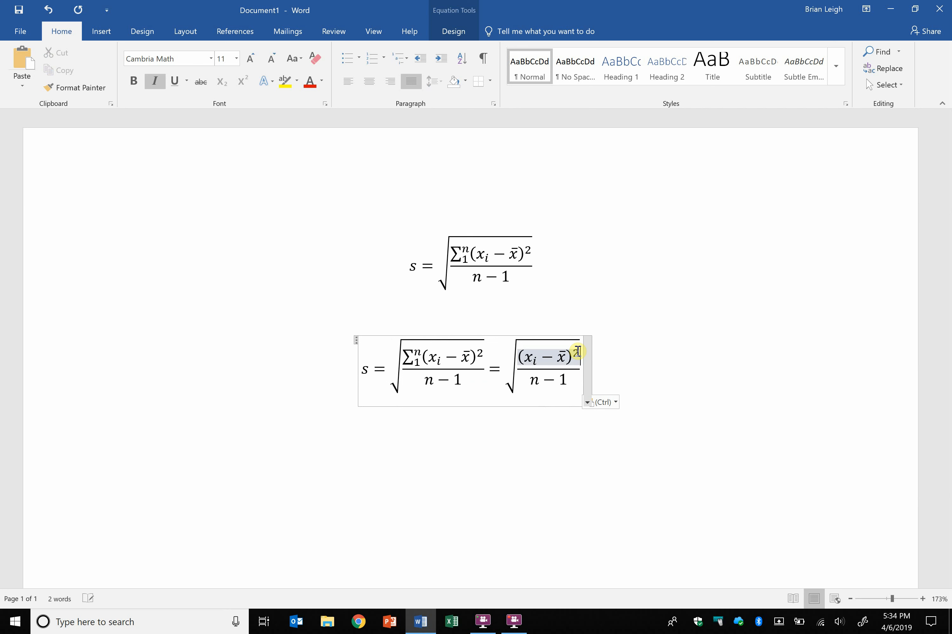
- Replace xᵢ with 3 and x̄ with 5 inside the second radical's parentheses
left_click(545, 360)
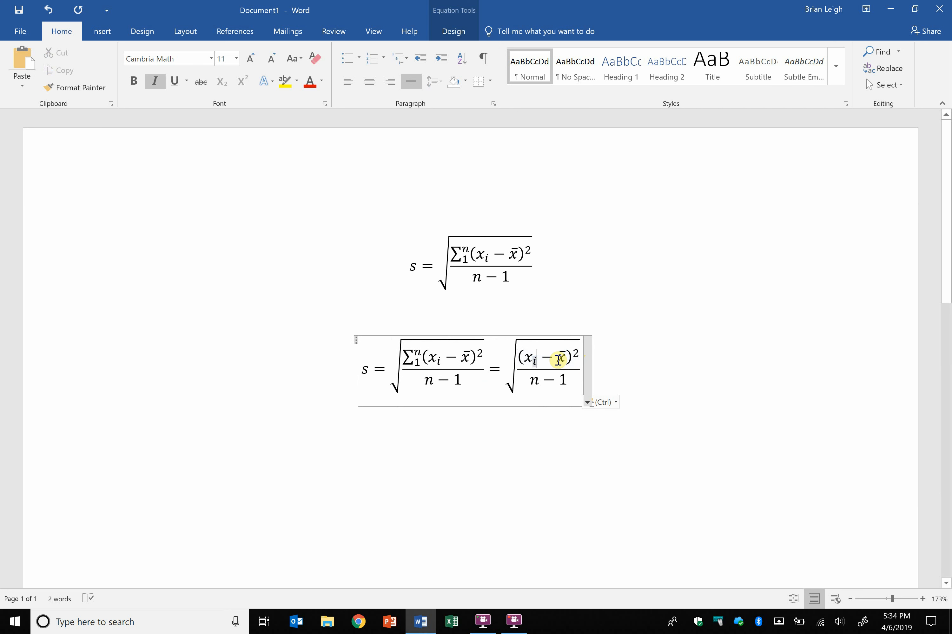
key("BackSpace")
key("BackSpace")
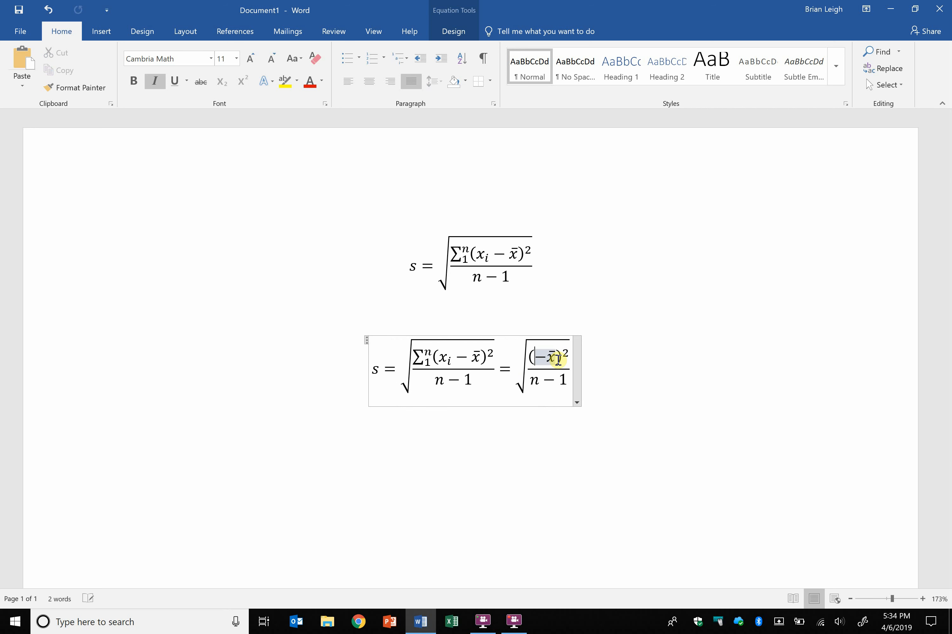
type("3")
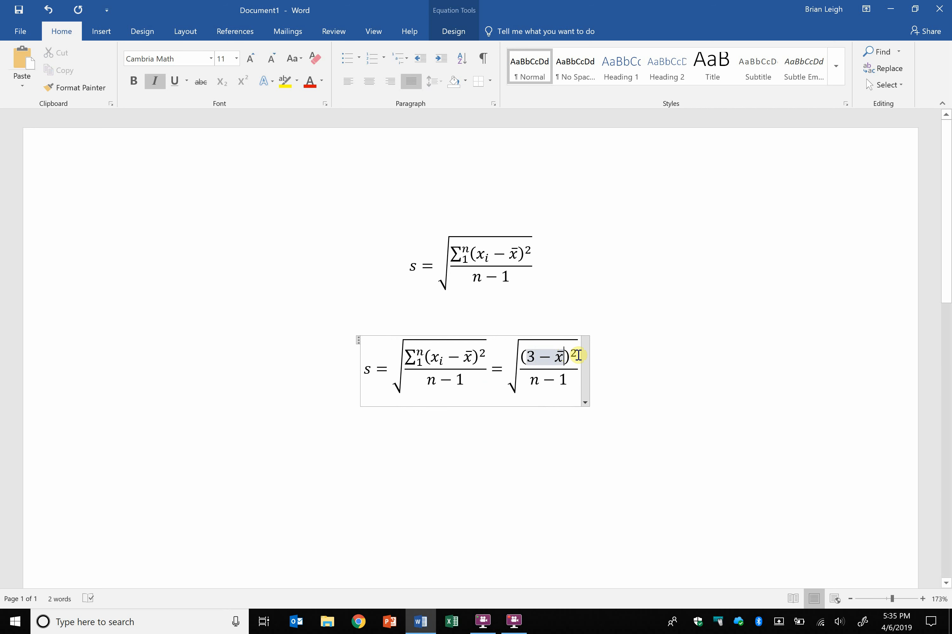
key("shift+Left")
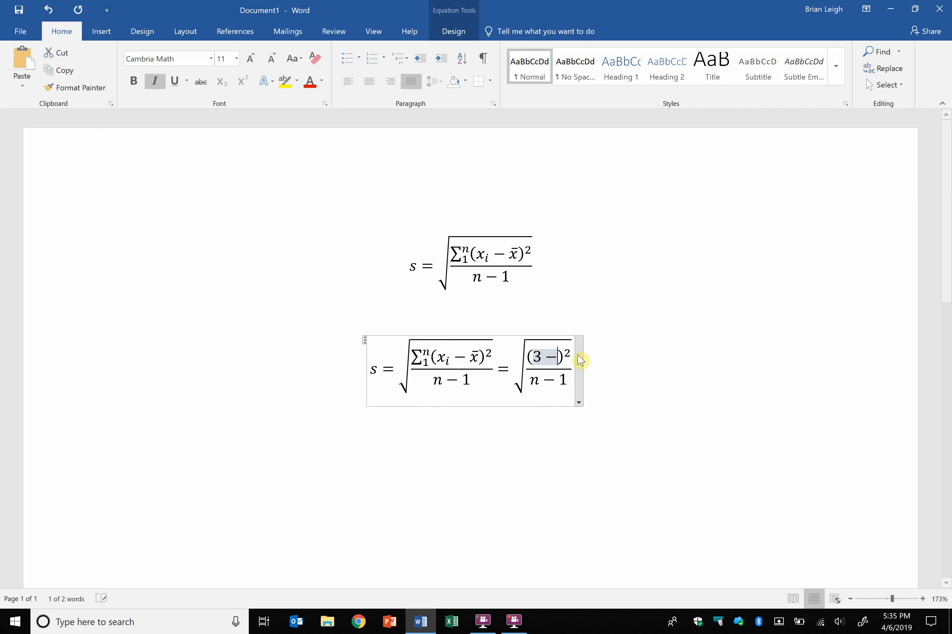
key("BackSpace")
type("5")
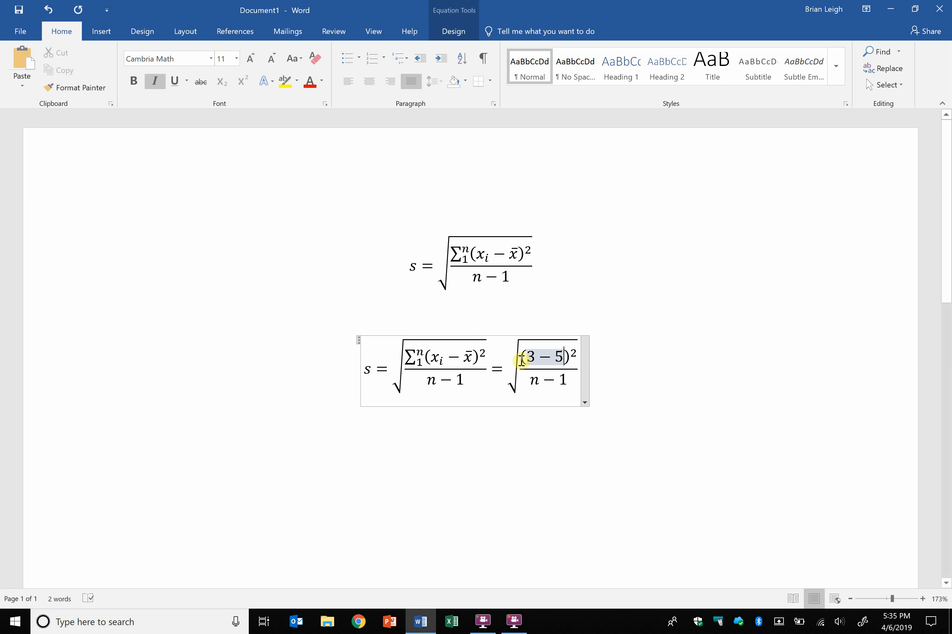
- Extend the second radical's numerator with two more copies of (3 − 5)², joined by plus signs
double_click(523, 356)
left_click_drag(572, 355, 575, 358)
key("ctrl+c")
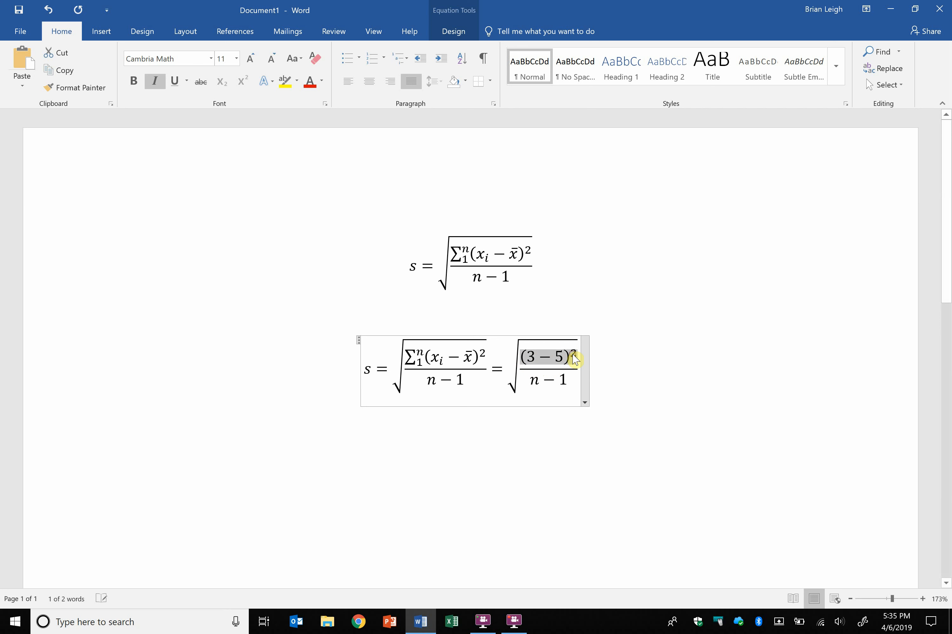
left_click(574, 354)
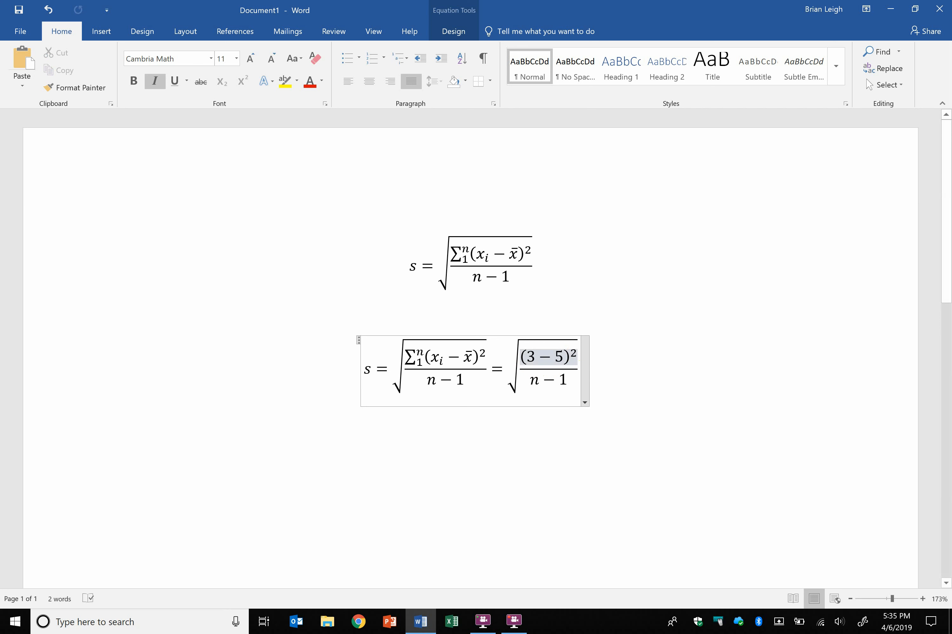
type("+")
type("(3−5)²")
type("+")
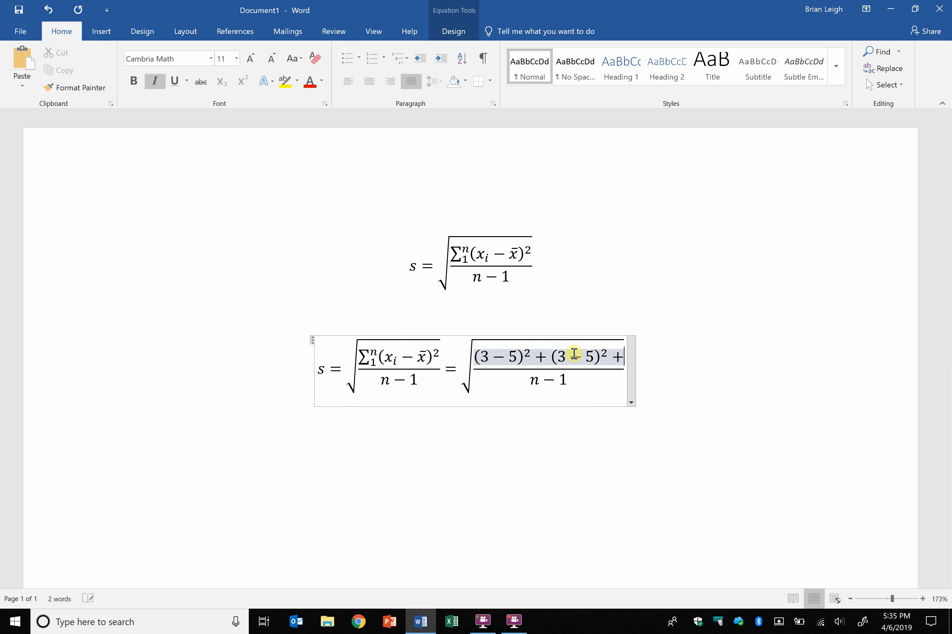
key("ctrl+v")
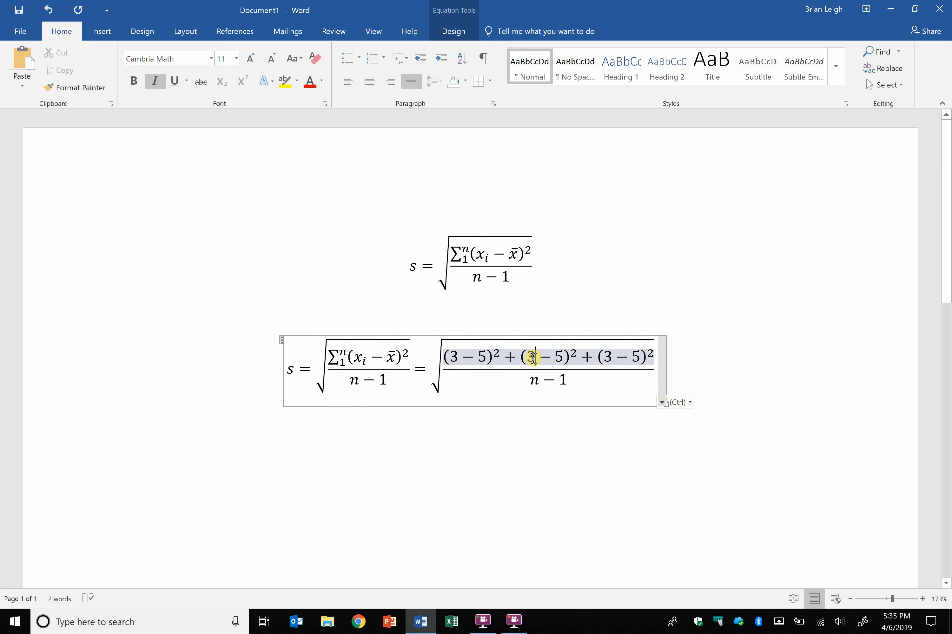
- Change the leading number to 6 in the second squared term and to 7 in the third
left_click(533, 358)
key("BackSpace")
type("6")
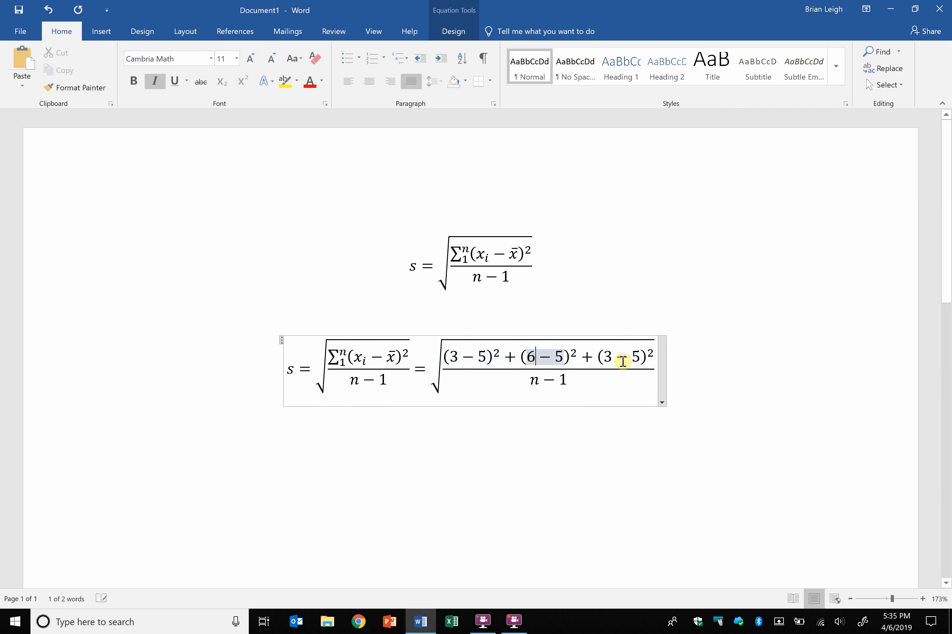
double_click(606, 357)
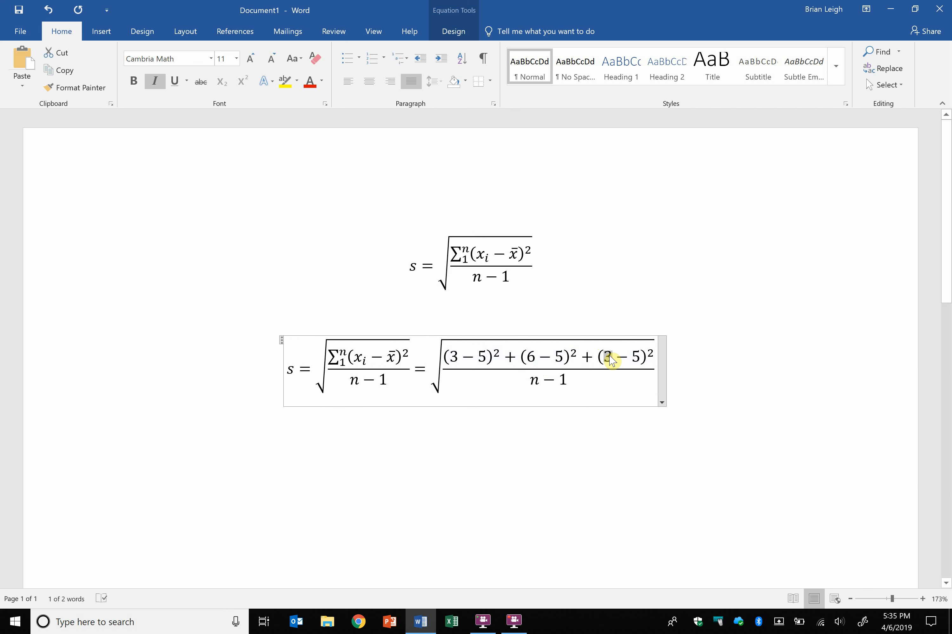
type("7")
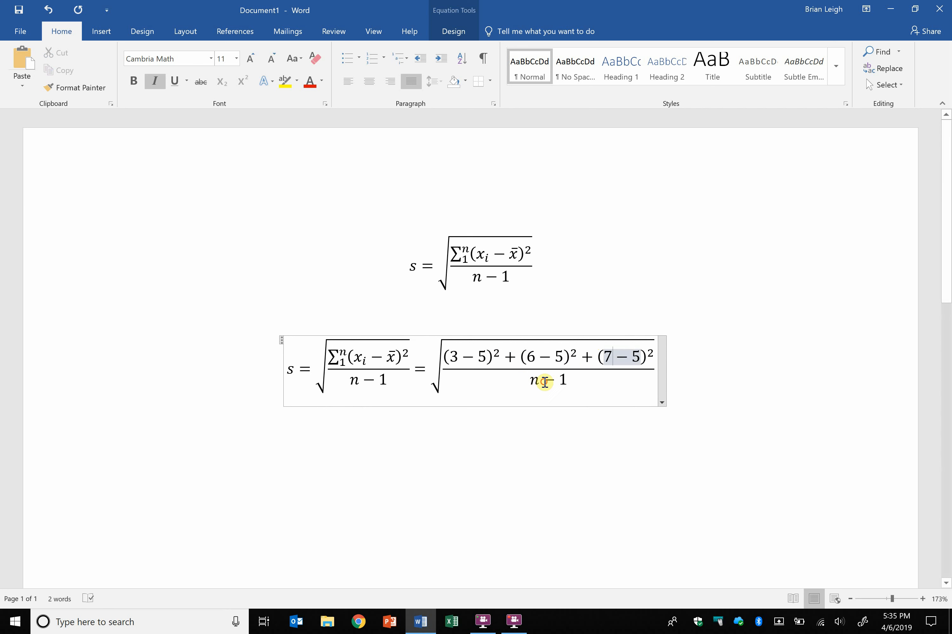
- Replace n with 3 in the second radical's denominator
double_click(536, 384)
double_click(535, 382)
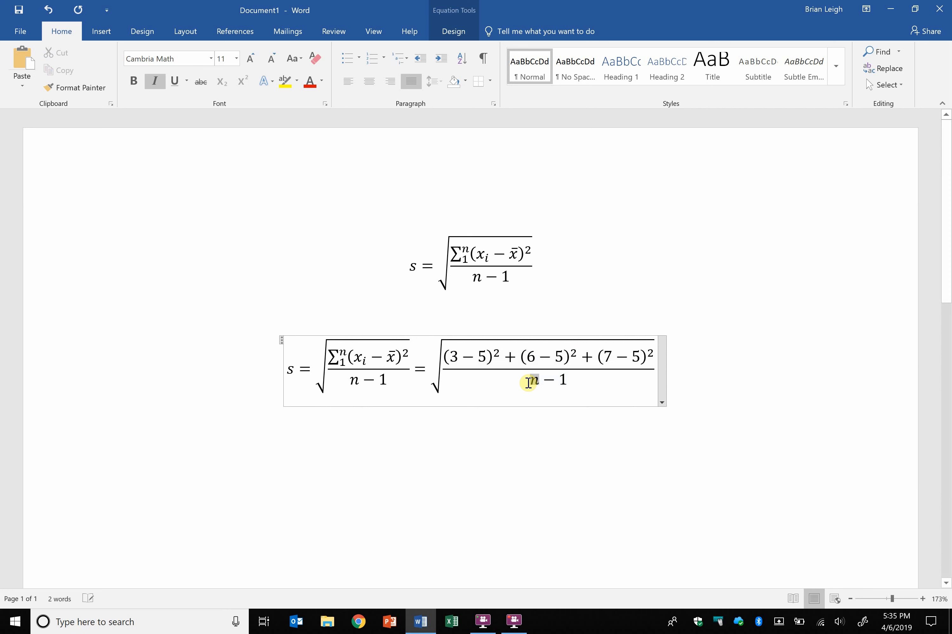
type("3")
- Append = 1.234567 after the second radical and leave the equation
left_click(710, 368)
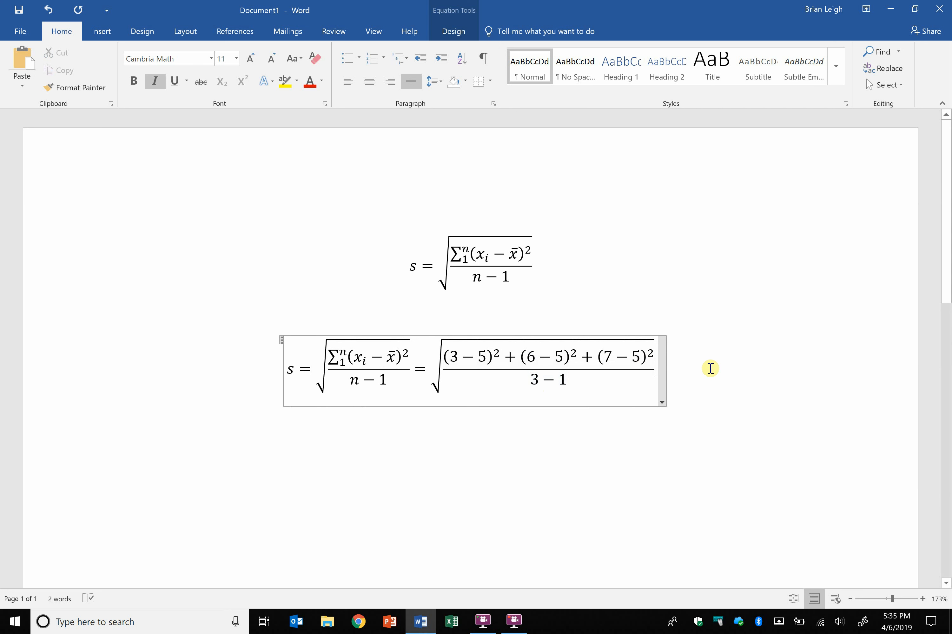
type("=")
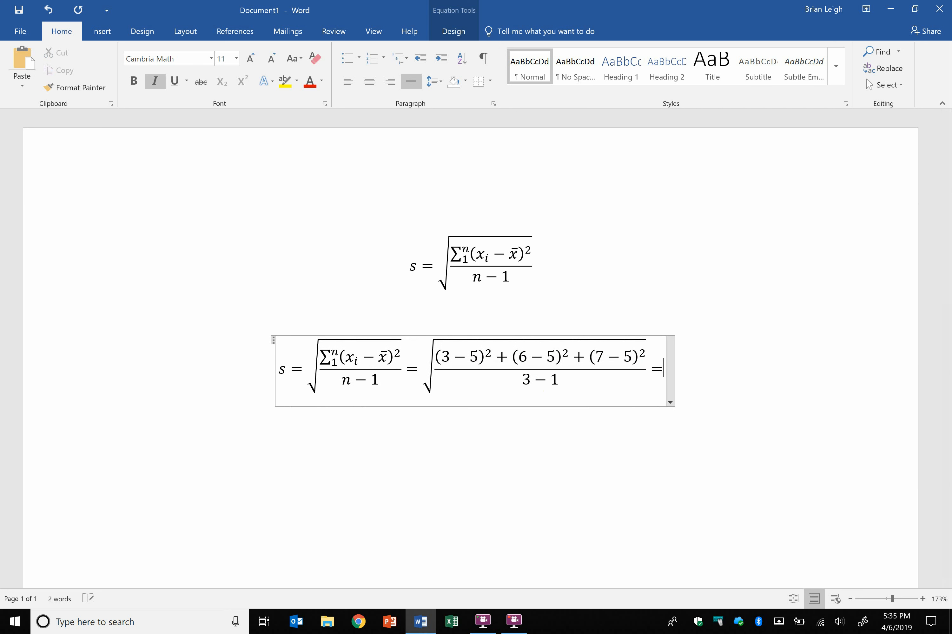
type("1.2")
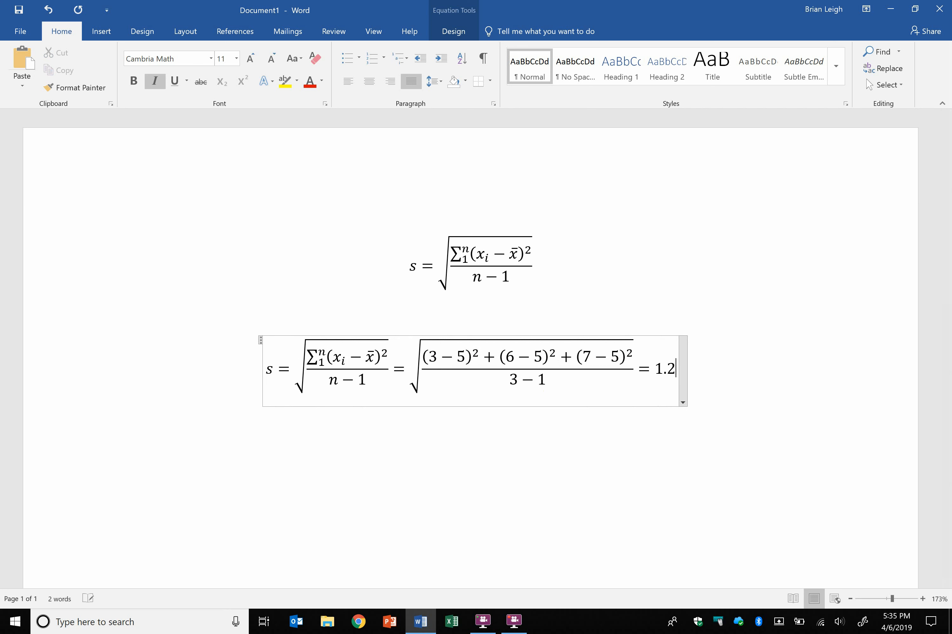
type("345556")
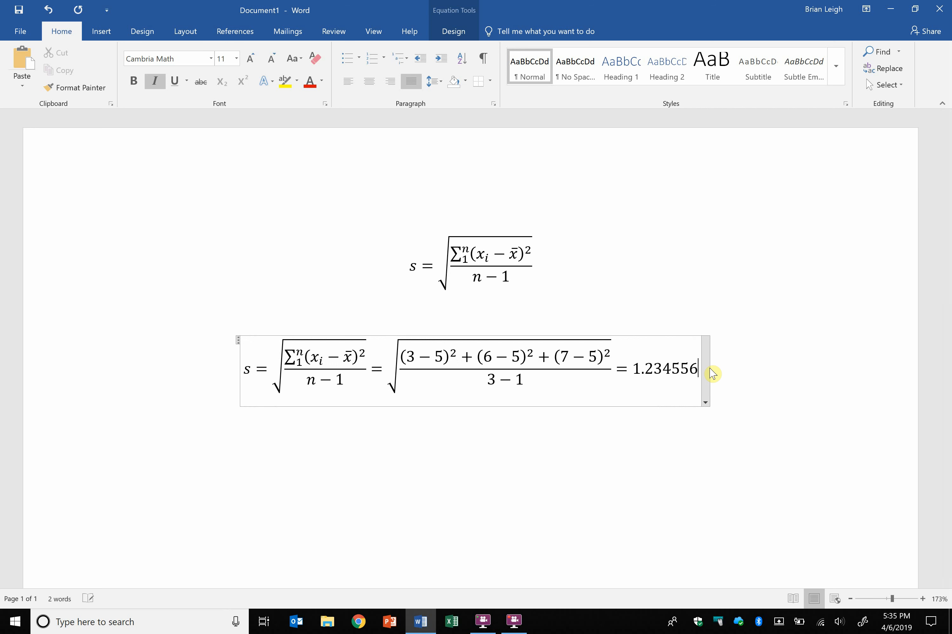
key("BackSpace")
key("BackSpace")
type("67")
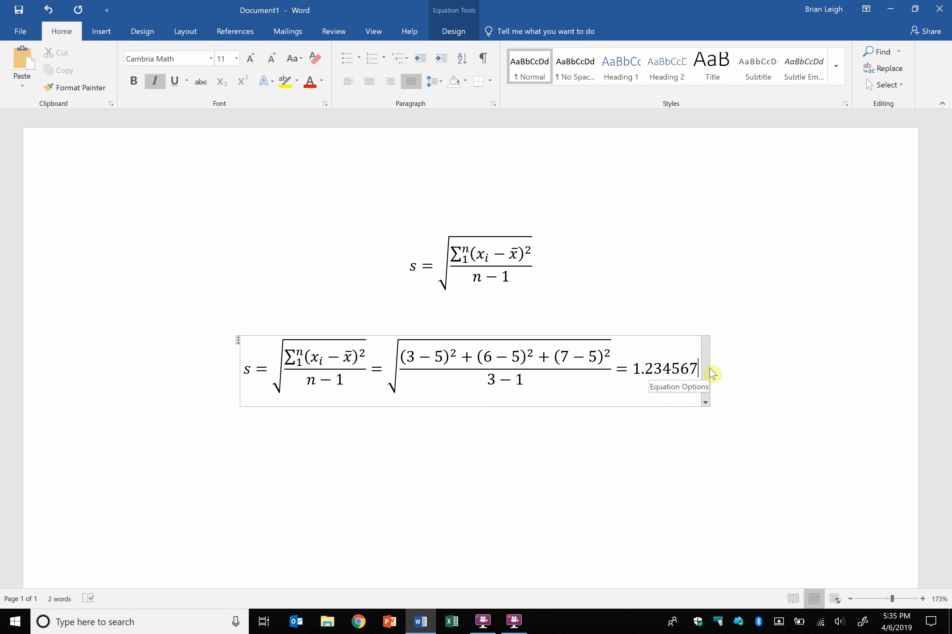
left_click(637, 457)
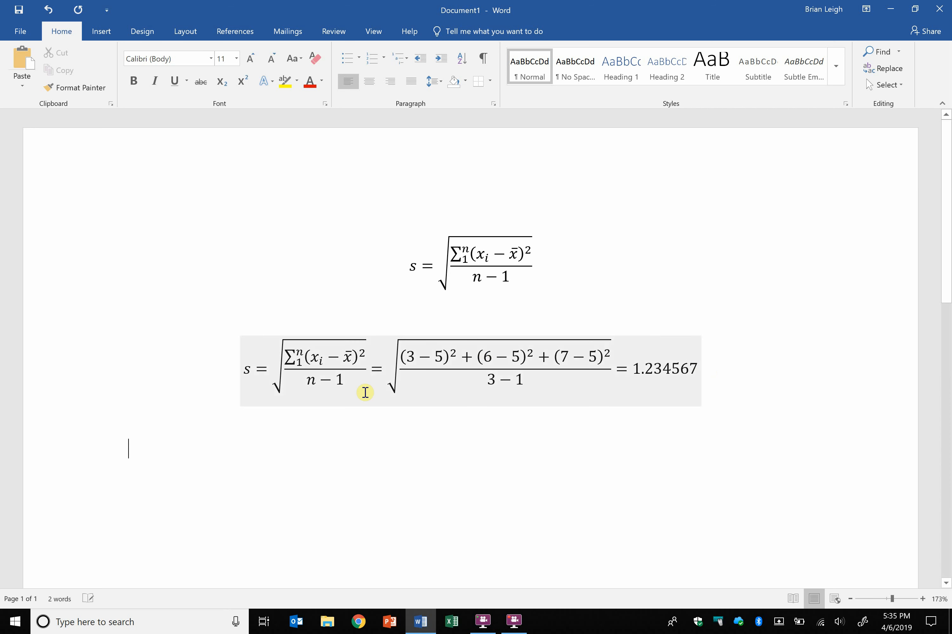